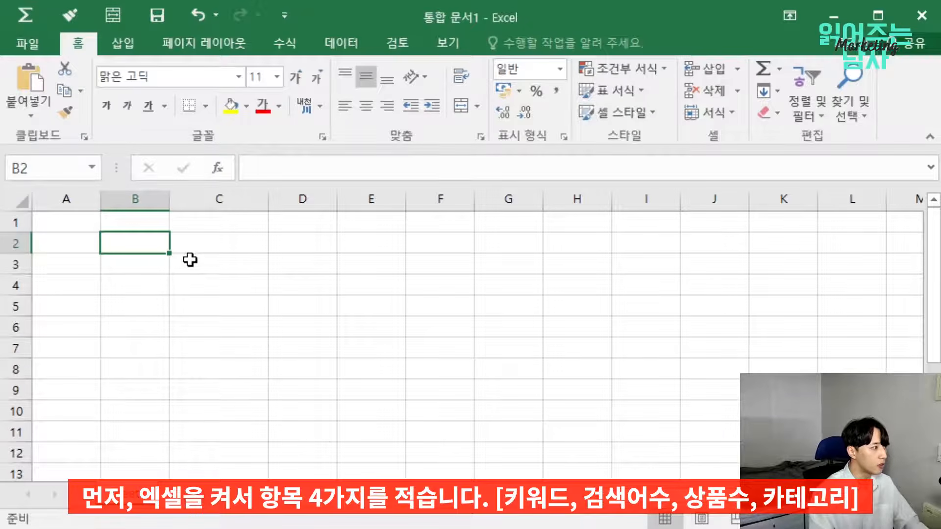
Enter the headers 키워드 in cell B2 and 검색어수 in cell C2.
key("Right")
key("Left")
type("킹")
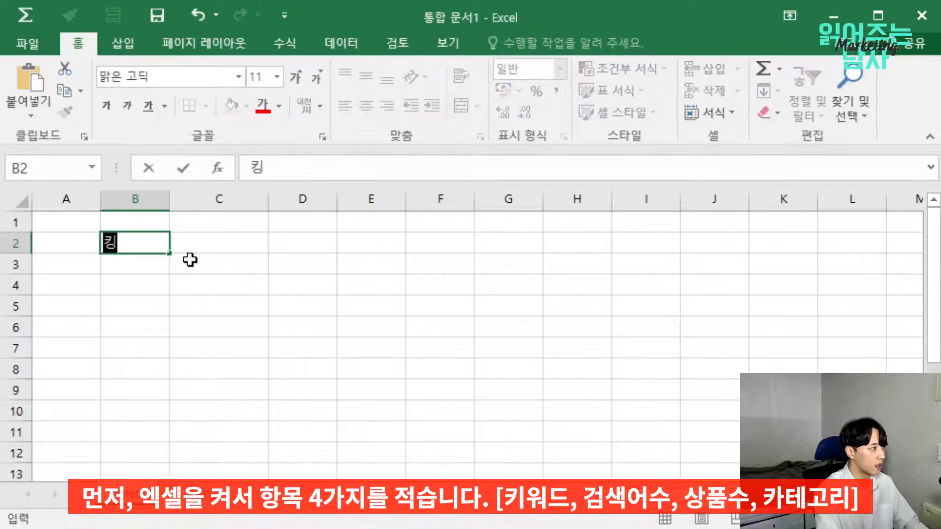
type("워드")
left_click(190, 260)
key("Up")
type("검색ㅇ")
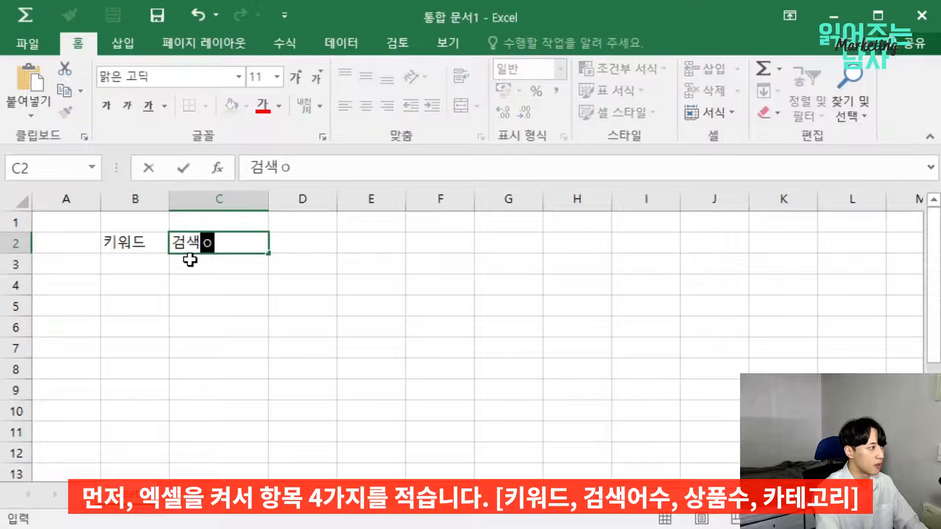
type("어수")
key("Return")
Add the headers 상품수 in D2 and 카테고리 in E2, and widen column E.
key("Up")
key("Right")
type("상품")
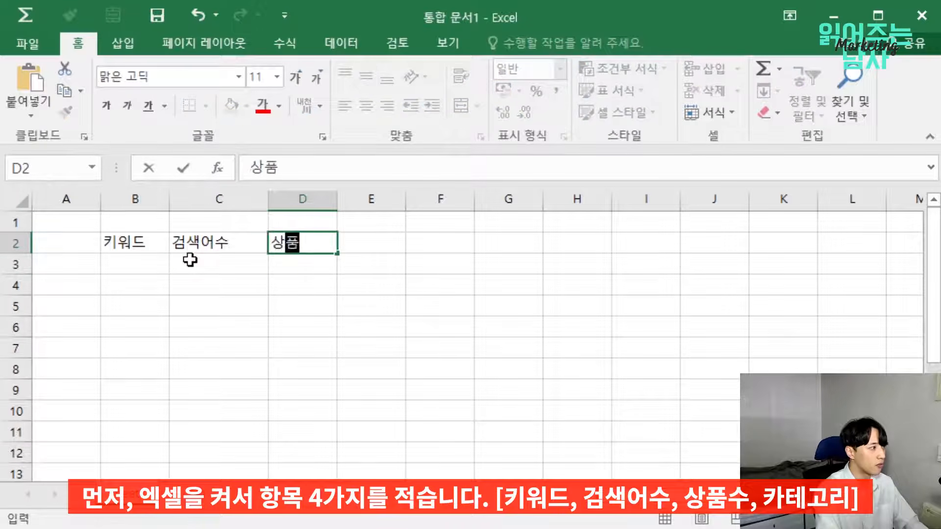
type("수")
key("Return")
key("Up")
key("Right")
type("카테고리")
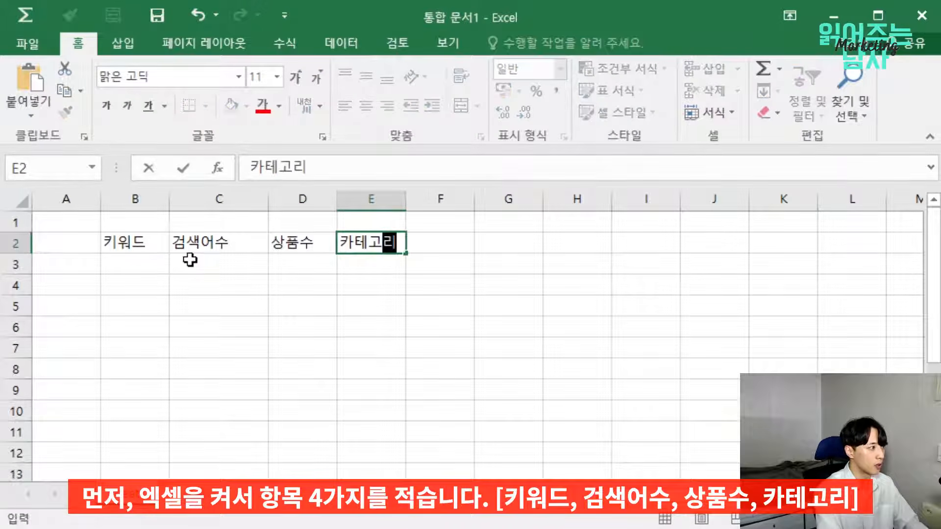
key("Return")
left_click_drag(406, 196, 447, 196)
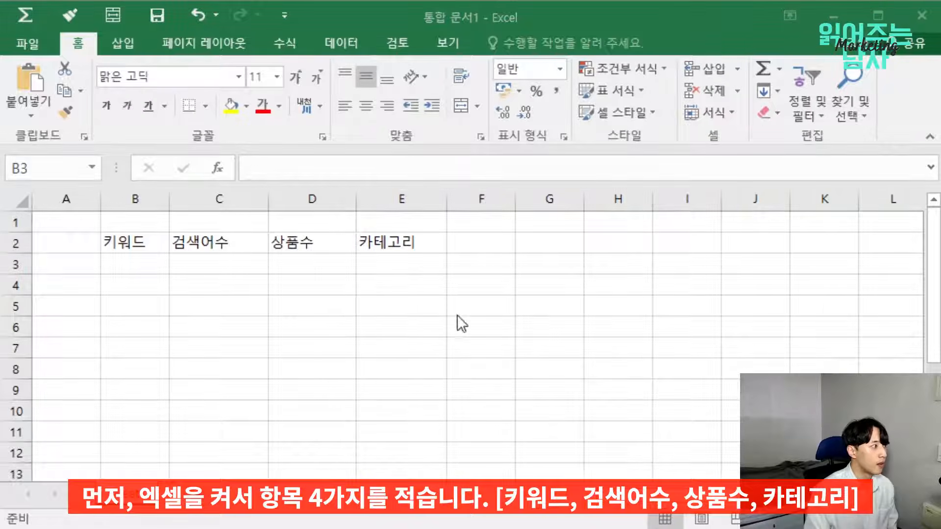
left_click_drag(141, 265, 147, 412)
left_click_drag(239, 252, 244, 418)
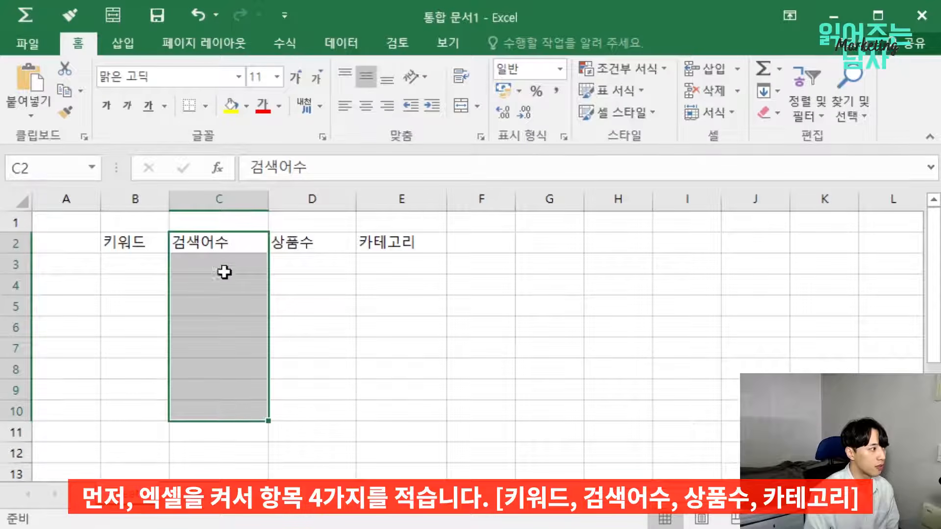
left_click_drag(231, 260, 238, 431)
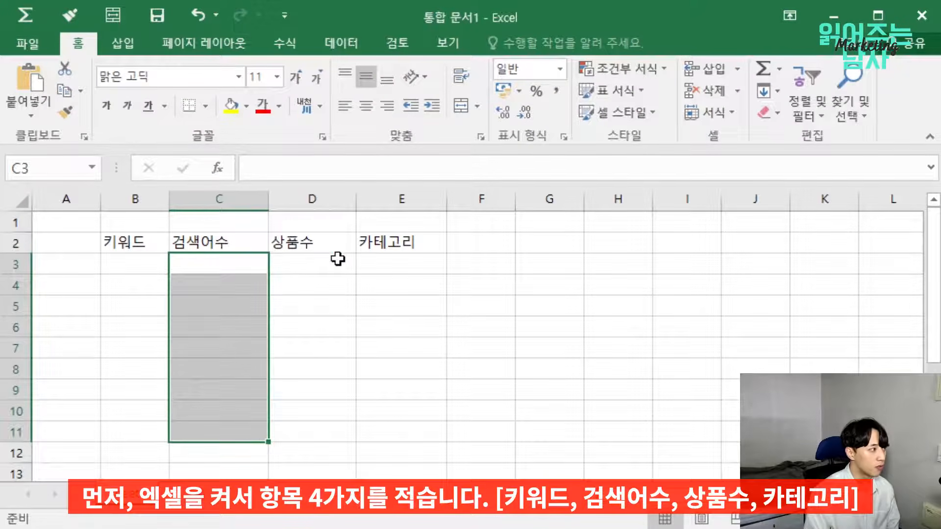
left_click(310, 258)
left_click_drag(328, 256, 329, 449)
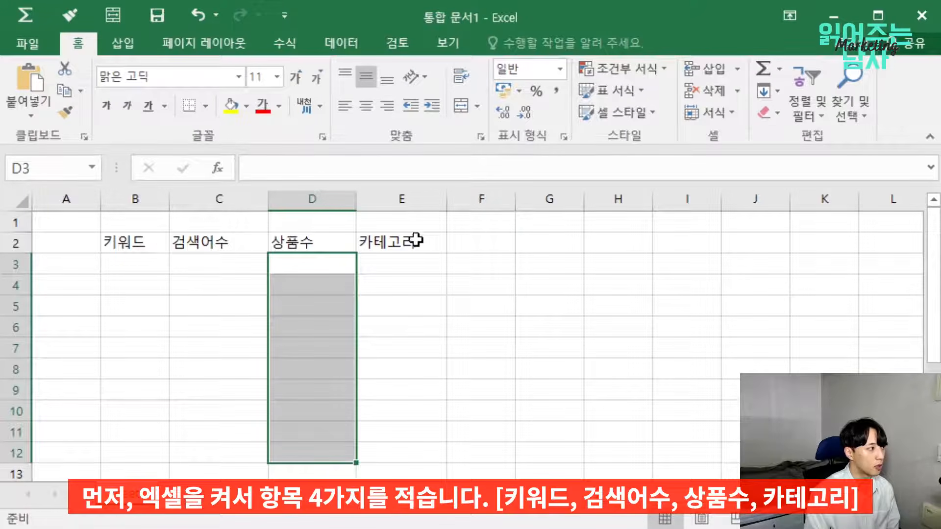
left_click_drag(427, 246, 432, 435)
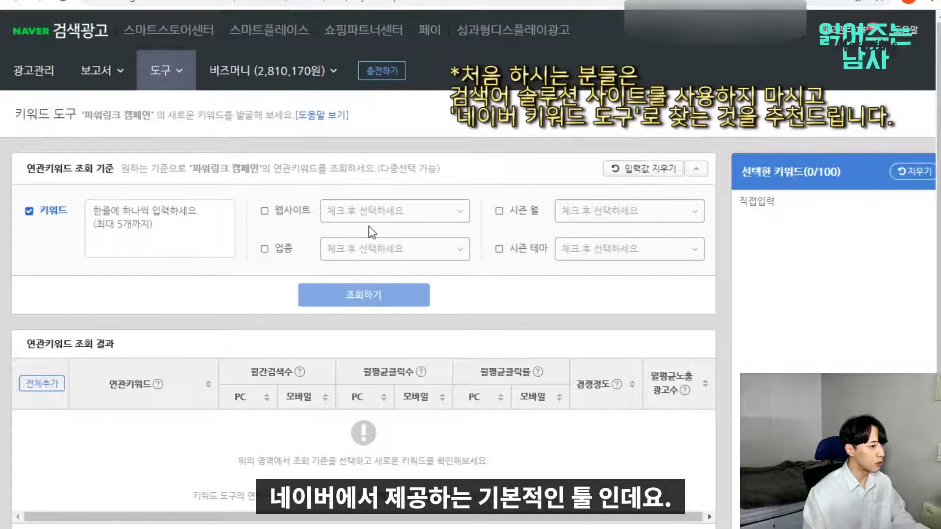
In the Naver keyword tool, look up keywords related to 물티슈 and sort them by monthly mobile searches in descending order.
left_click(143, 224)
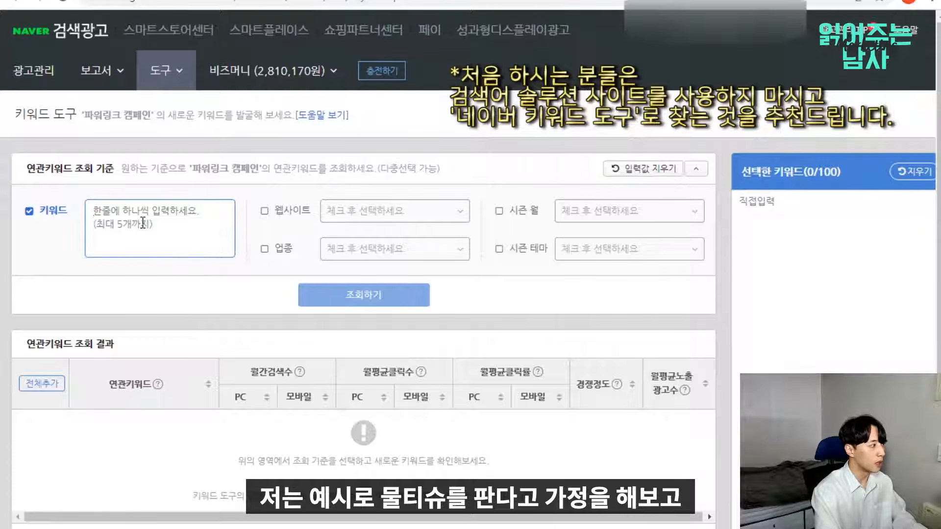
type("물티슈")
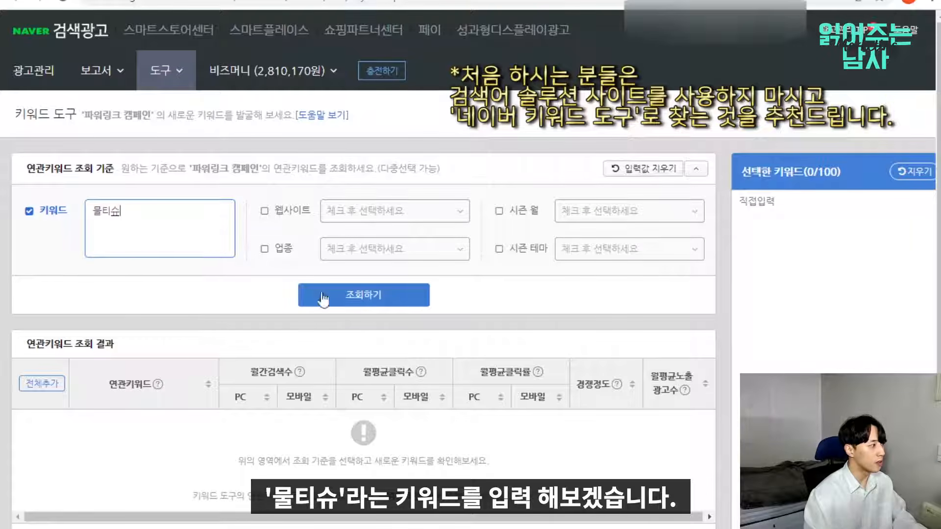
left_click(407, 301)
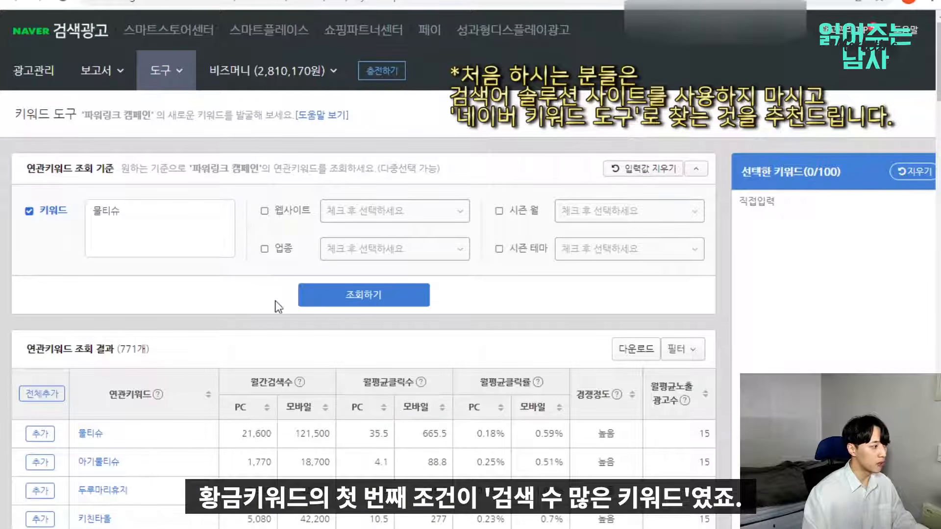
left_click(324, 413)
left_click(326, 415)
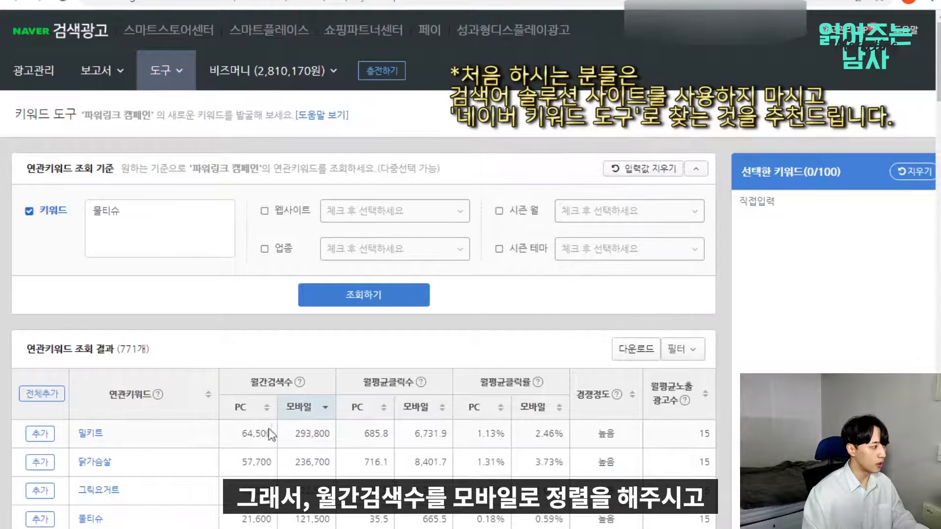
Find 물티슈 and its mobile search count in the results, then switch to Excel and enter 물티슈 in B3.
scroll(245, 392, "down", 2)
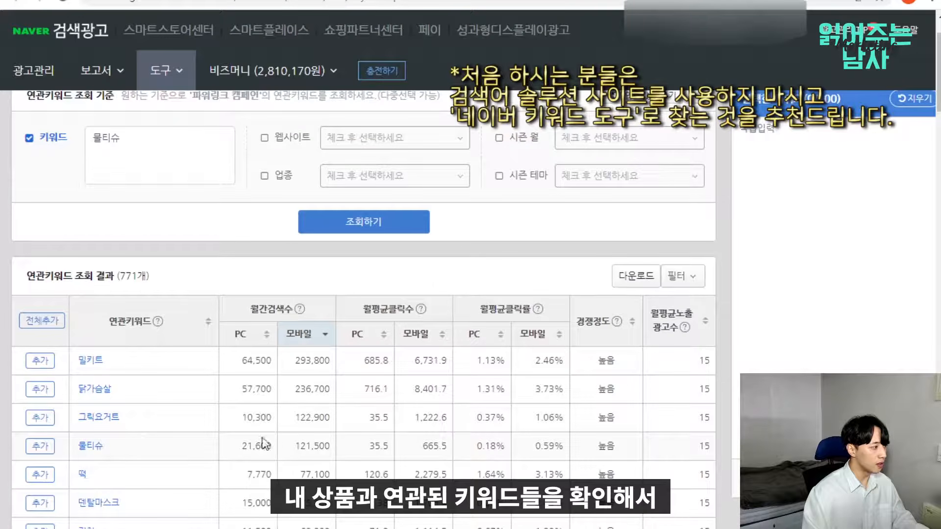
double_click(304, 447)
left_click(301, 448)
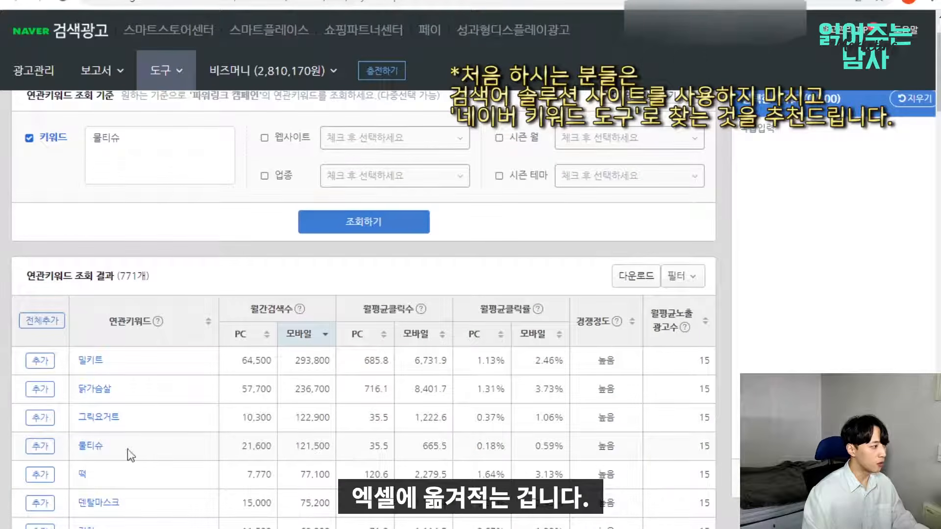
left_click_drag(75, 446, 114, 447)
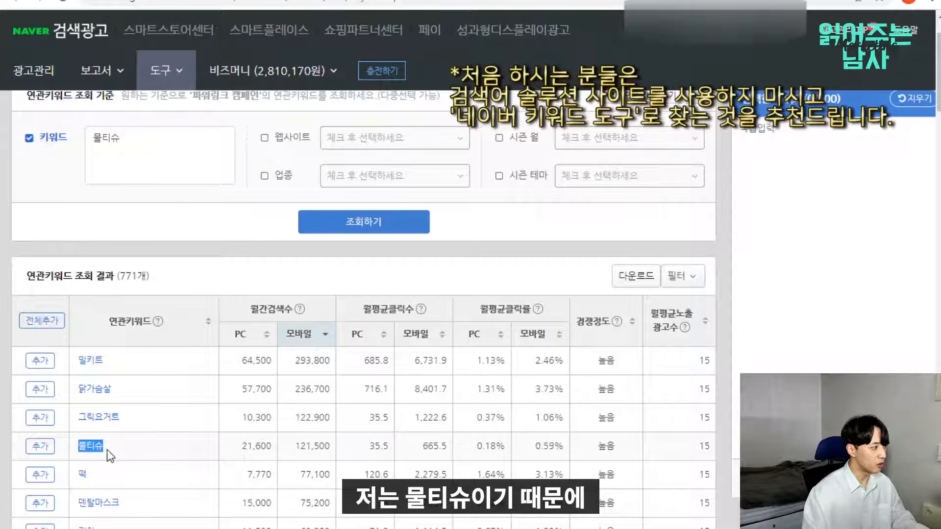
left_click(292, 446)
left_click_drag(291, 446, 336, 454)
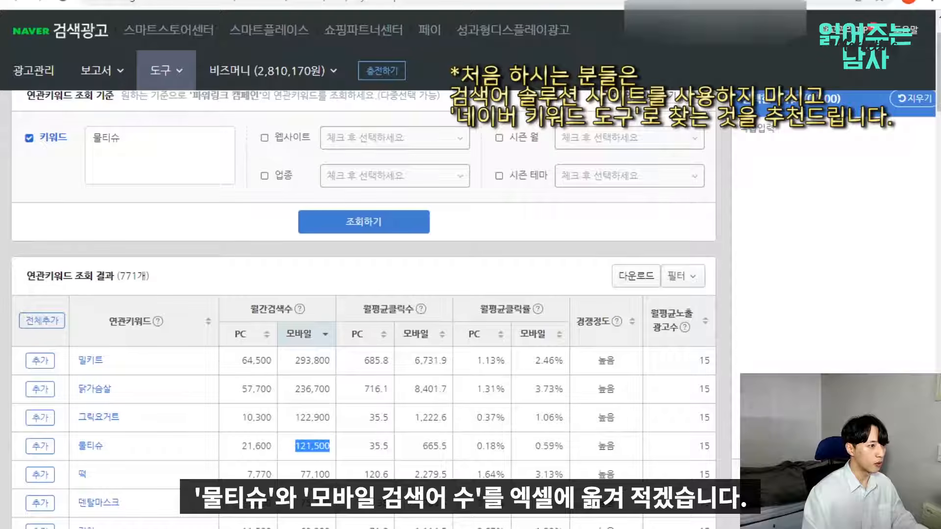
key("alt+Tab")
type("물티슈")
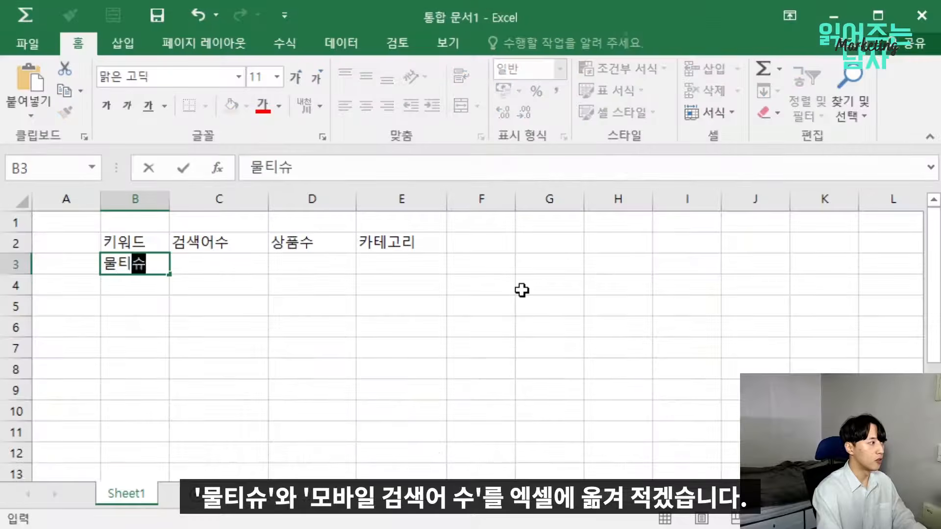
key("Return")
Enter 121500 as the search count for 물티슈 in C3.
key("Right")
key("Up")
type("121,5")
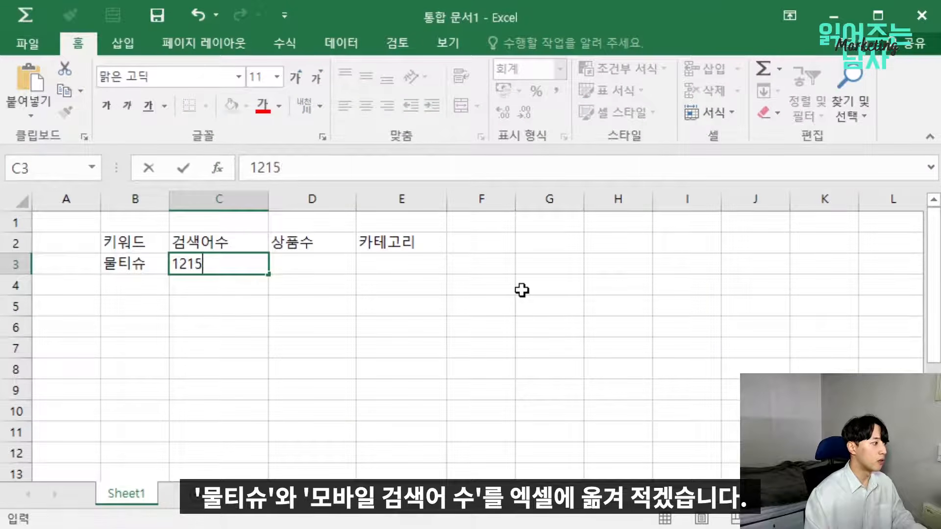
type("00")
key("Return")
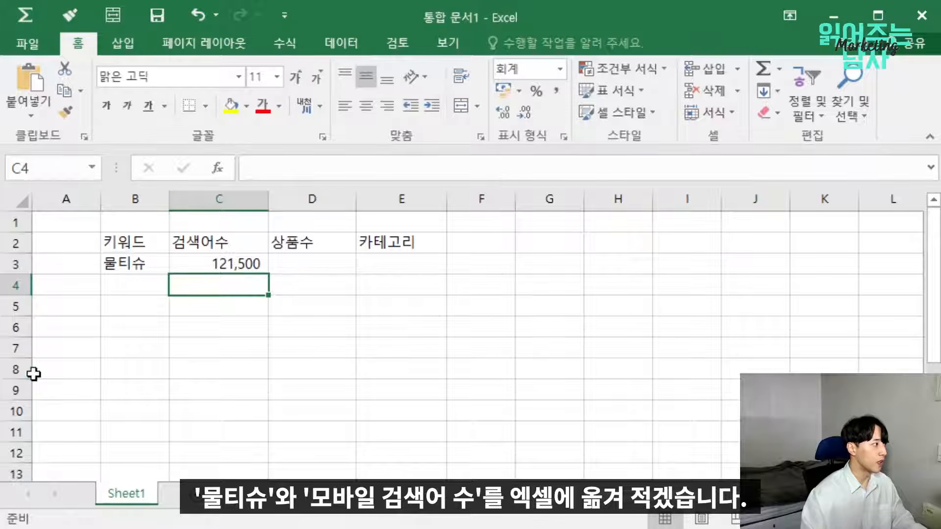
Switch back to the Naver keyword tool and check the mobile search counts of 아기물티슈 and 대용량물티슈.
key("alt+Tab")
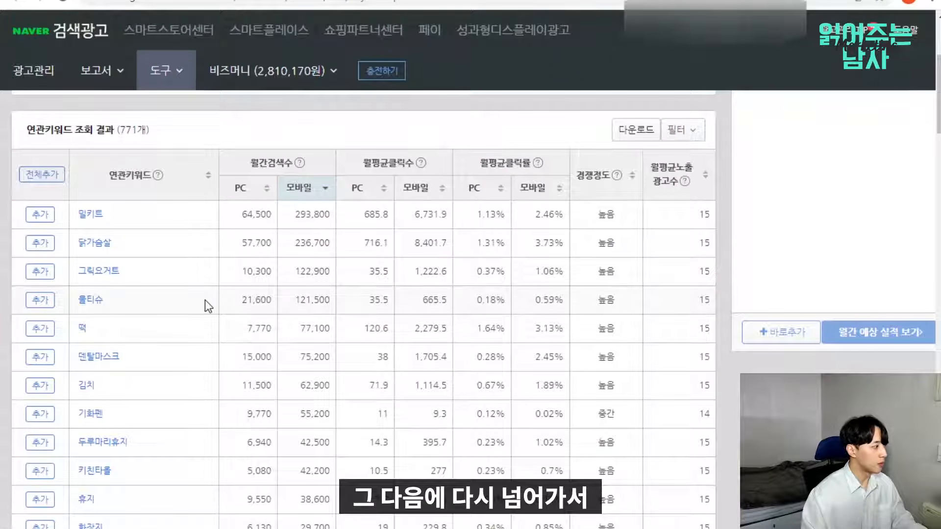
scroll(208, 346, "down", 5)
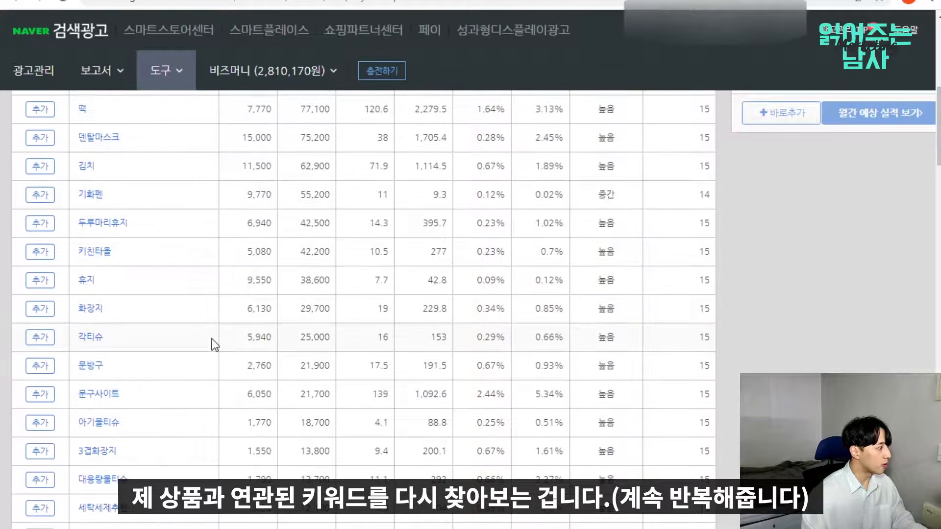
scroll(212, 339, "down", 3)
left_click_drag(142, 335, 75, 338)
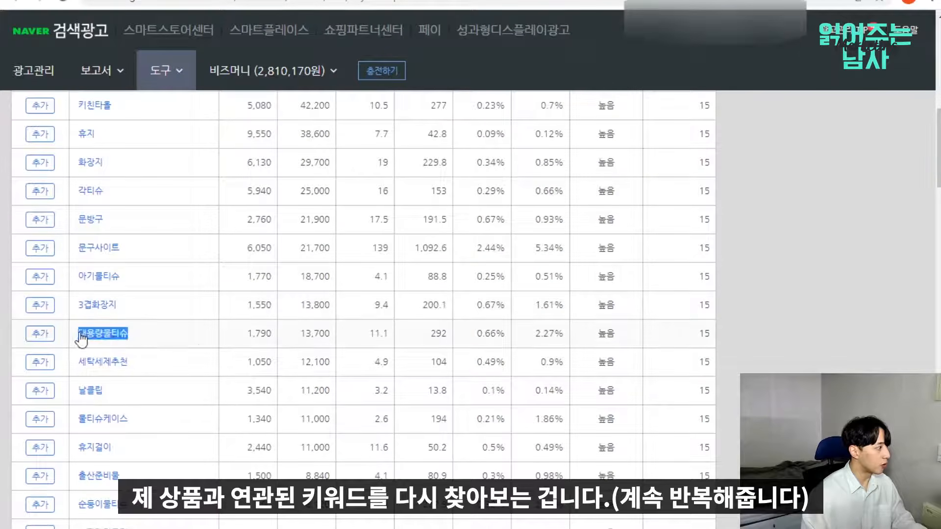
left_click_drag(125, 280, 76, 280)
left_click(179, 282)
left_click_drag(298, 279, 329, 283)
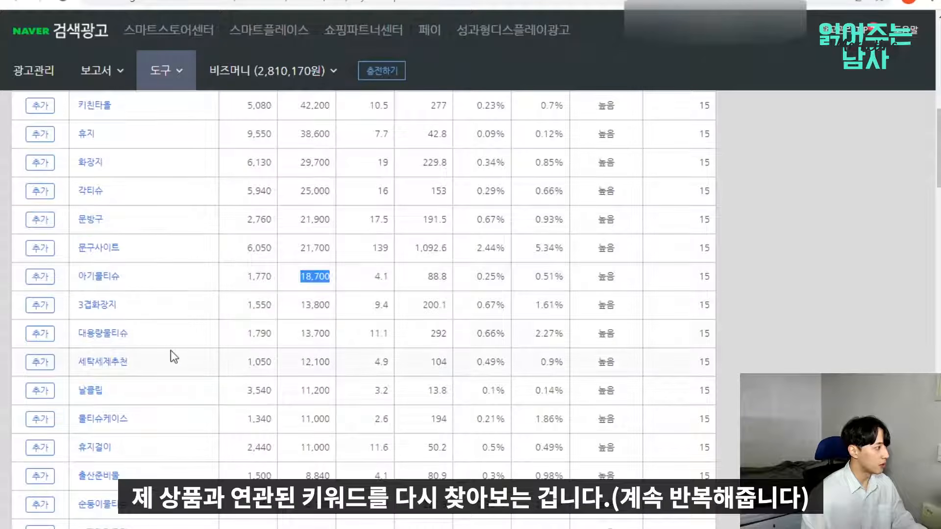
left_click_drag(142, 340, 86, 338)
left_click_drag(298, 334, 330, 335)
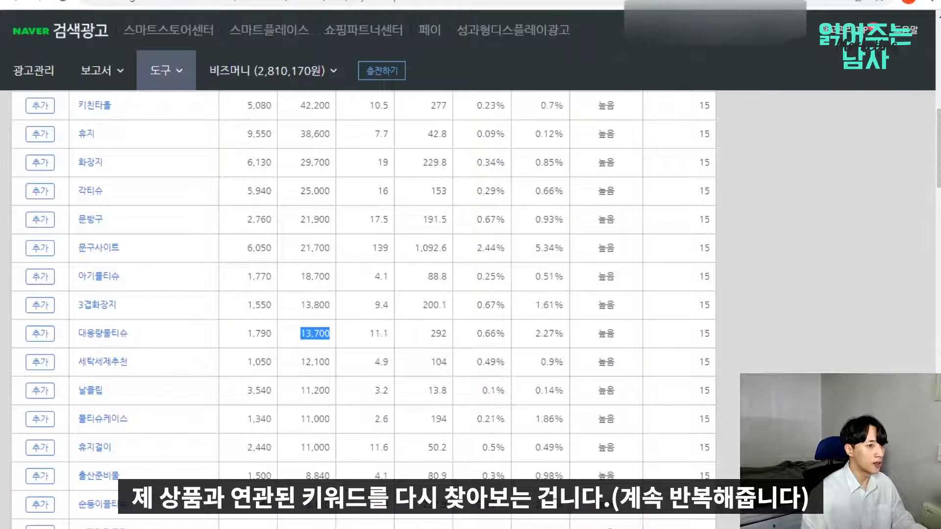
Switch to Excel and record 아기물티슈 with 18700 in row 4 and 대용량물티슈 with 13700 in row 5.
key("alt+Tab")
type("아기물티슈")
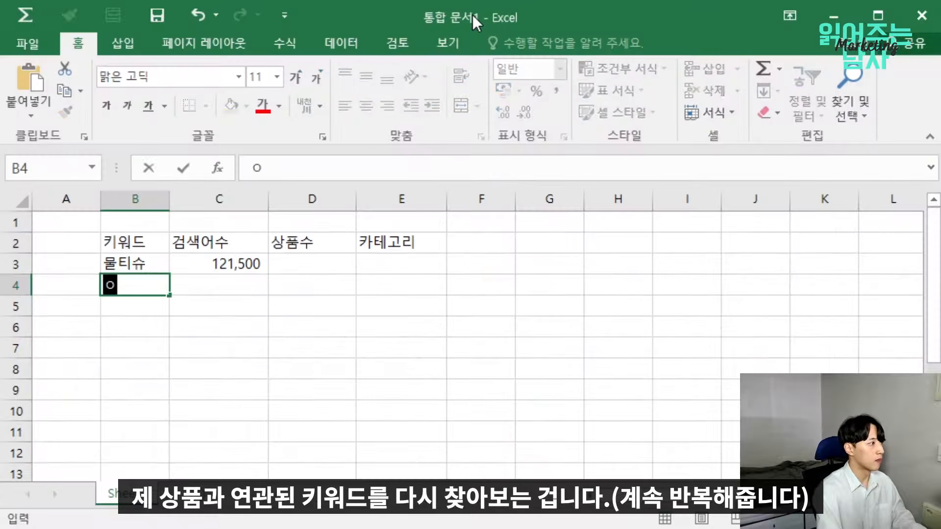
key("Return")
key("Right")
key("Up")
type("18700")
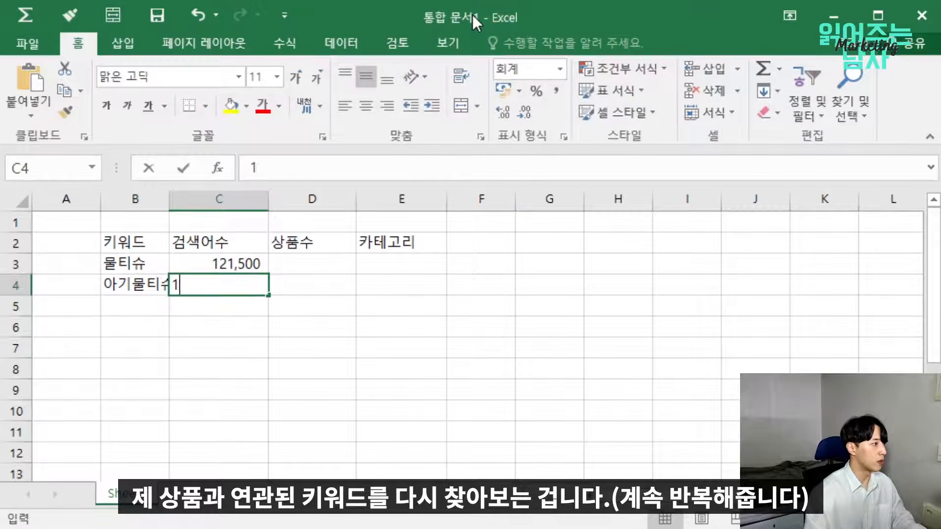
key("Return")
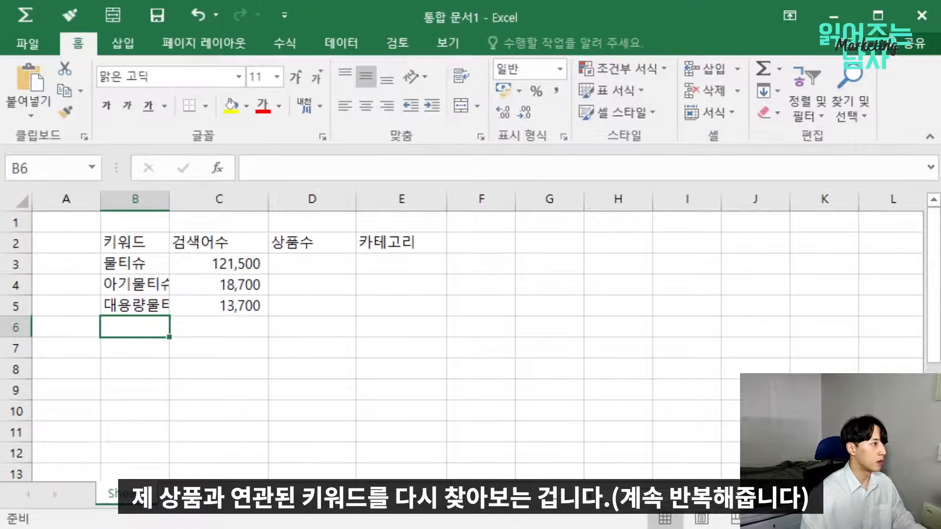
Switch back to the Naver keyword tool and check the mobile search count of 손소독물티슈.
key("alt+Tab")
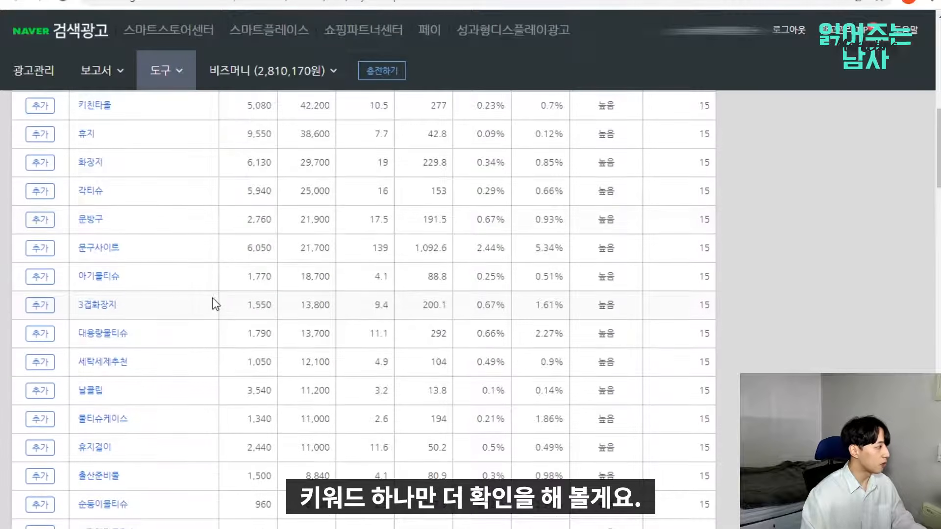
scroll(213, 298, "down", 7)
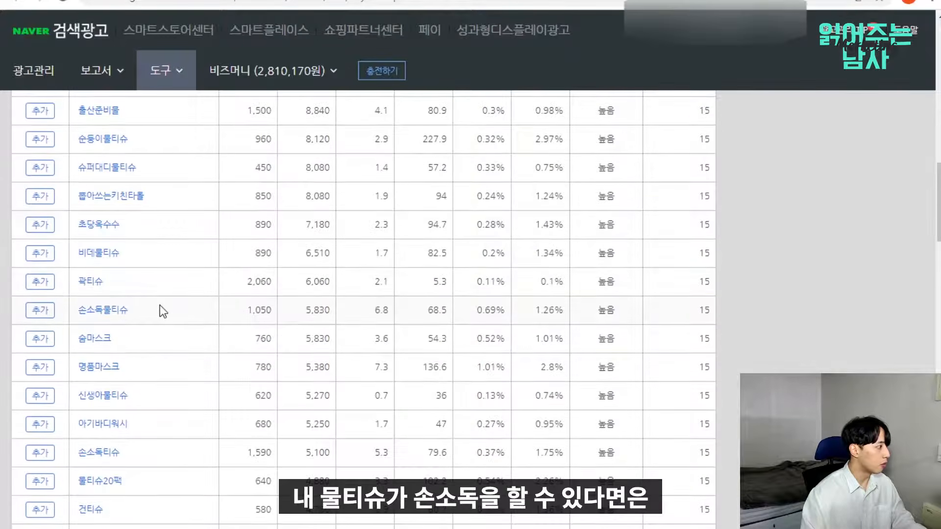
left_click(155, 310)
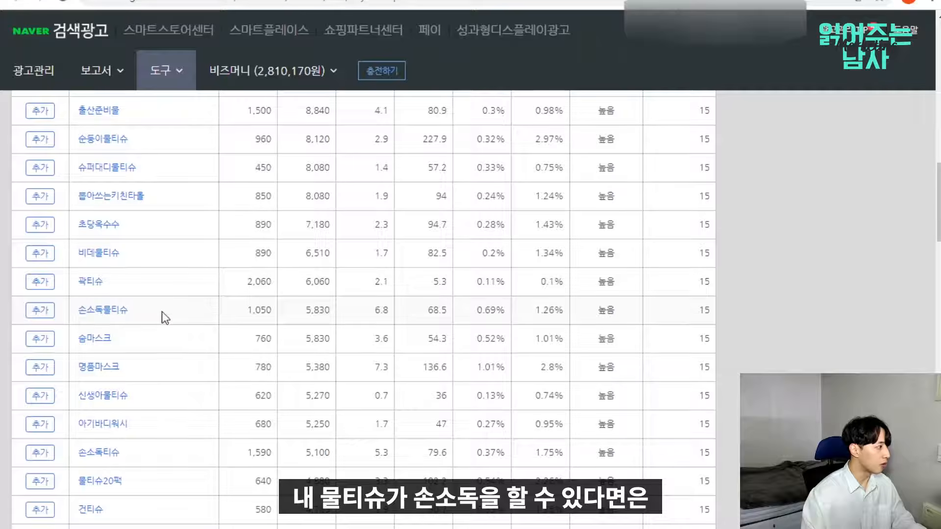
left_click_drag(300, 309, 334, 316)
left_click_drag(142, 310, 79, 310)
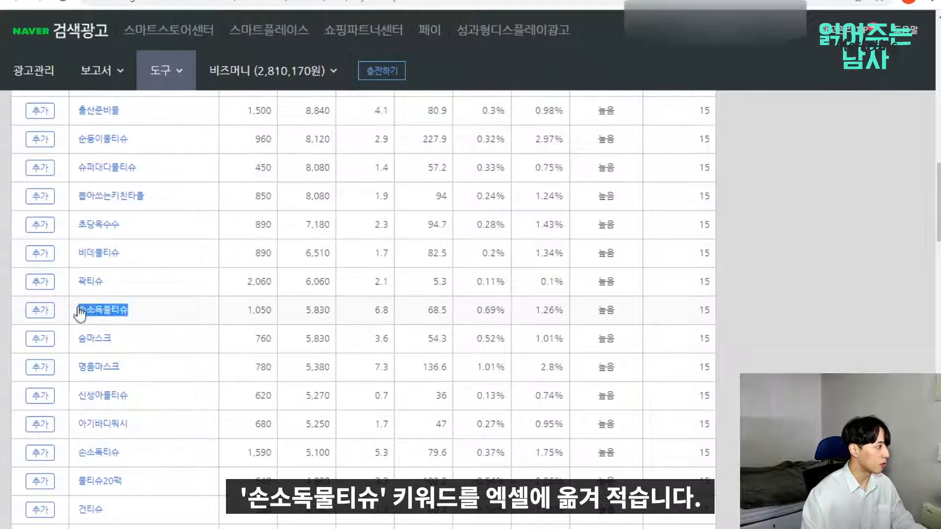
Switch to Excel and record 손소독물티슈 in B6 with a search count of 5830 in C6.
key("alt+Tab")
type("ㅅ소")
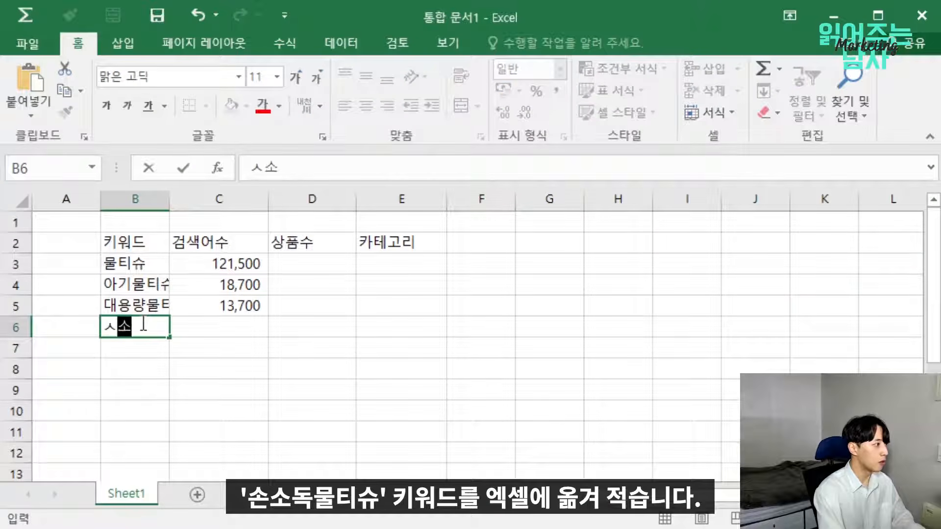
key("BackSpace")
key("BackSpace")
key("BackSpace")
type("손소독물티")
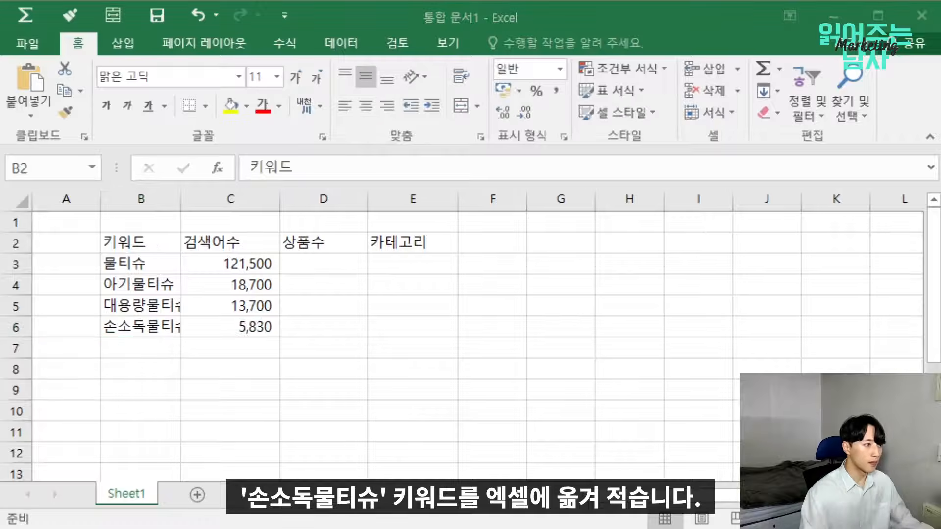
Widen column B to fit its longest keyword.
double_click(181, 199)
left_click_drag(177, 269, 167, 434)
left_click(170, 438)
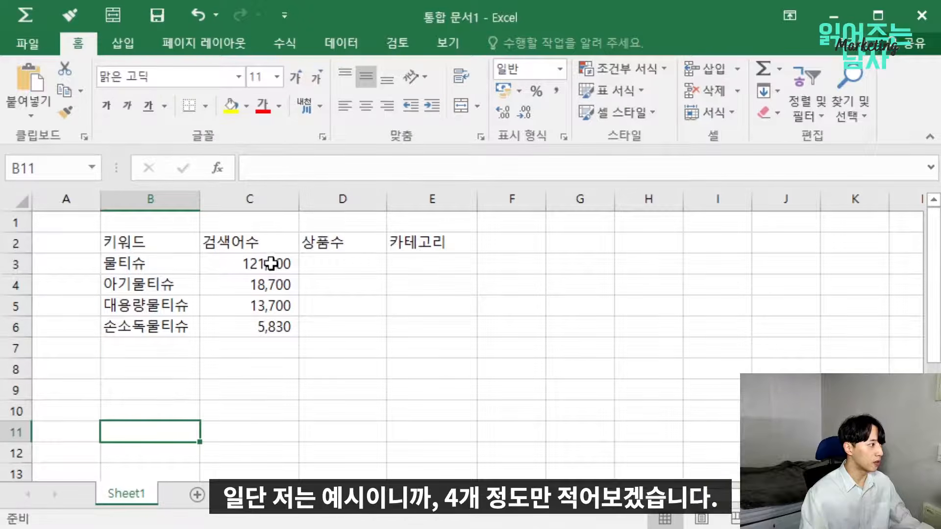
left_click_drag(139, 264, 239, 323)
left_click(267, 354)
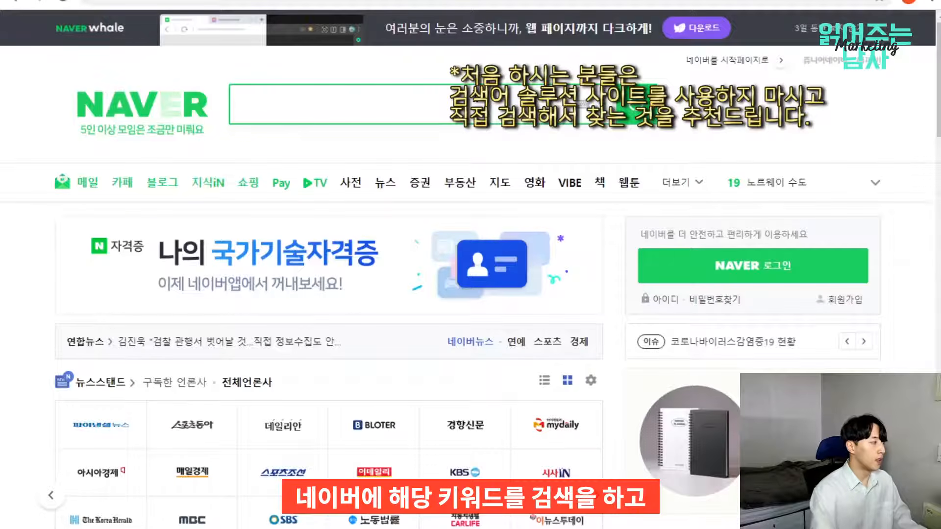
Search Naver for 물티슈 and find the Naver Shopping section in the results.
type("eos")
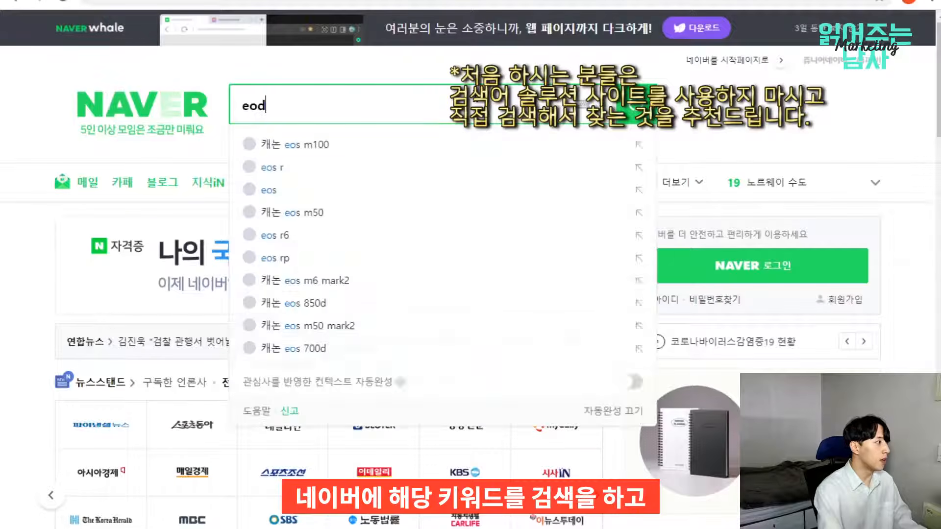
key("BackSpace")
key("BackSpace")
key("BackSpace")
type("물티슈")
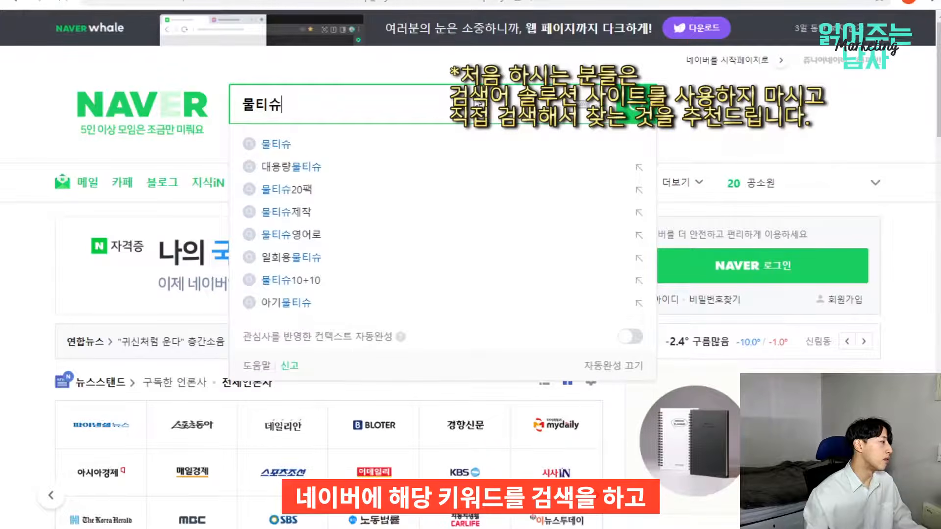
key("Return")
scroll(513, 144, "down", 12)
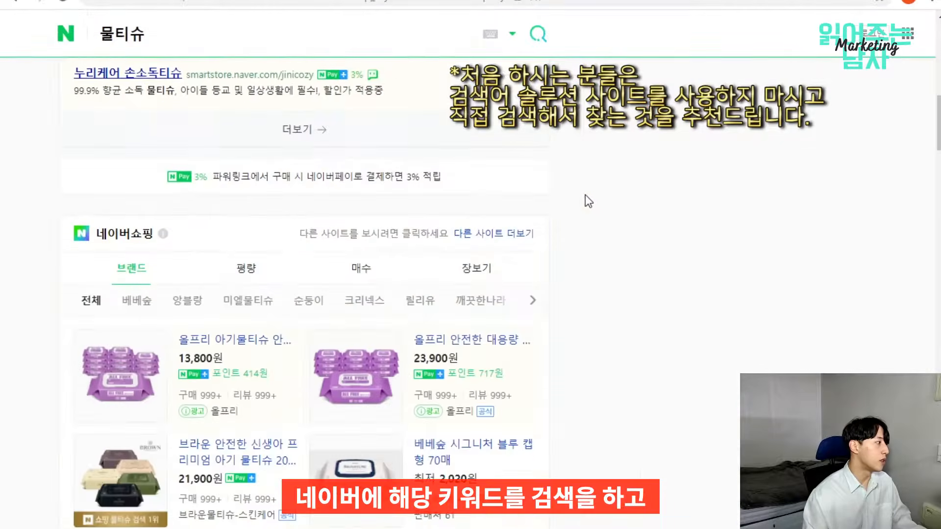
scroll(625, 182, "down", 2)
scroll(620, 188, "up", 1)
scroll(606, 211, "down", 1)
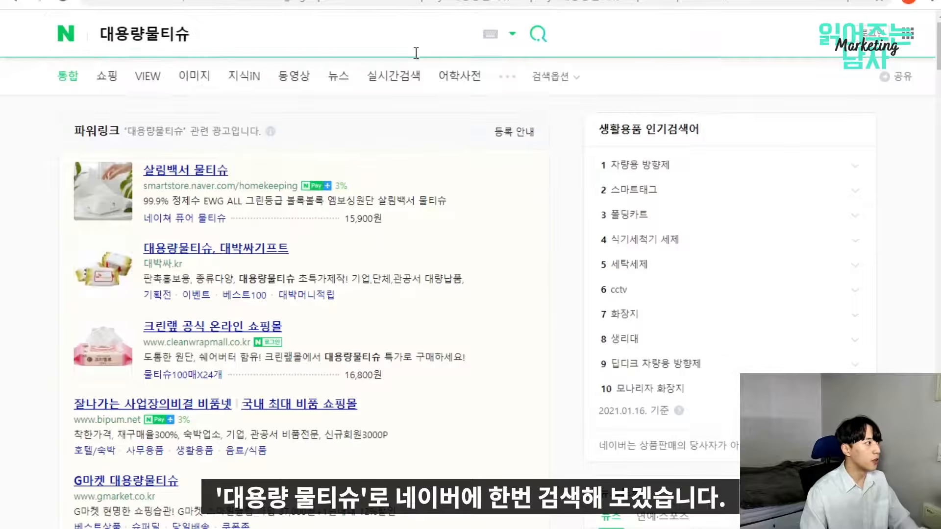
Open the full Naver Shopping listing from the 대용량물티슈 search results and go to its product entries.
scroll(567, 205, "down", 5)
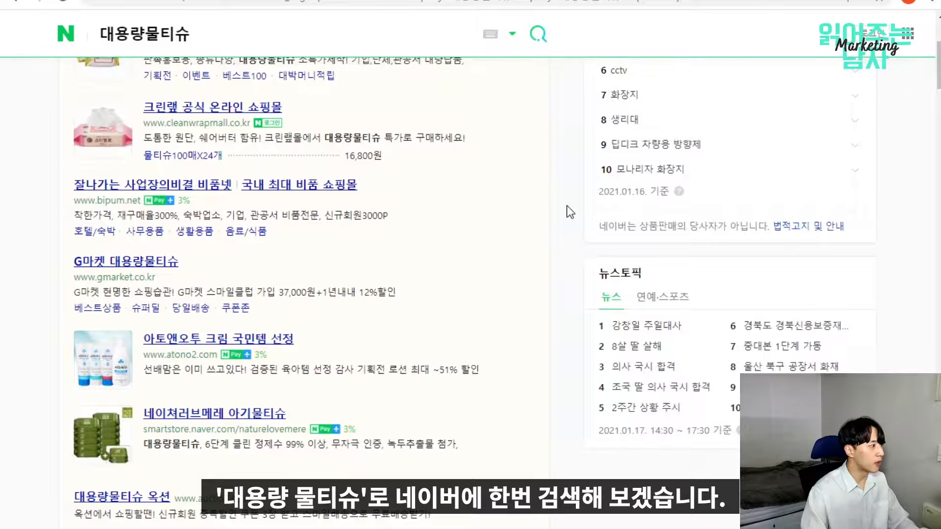
scroll(569, 216, "down", 9)
scroll(569, 226, "down", 8)
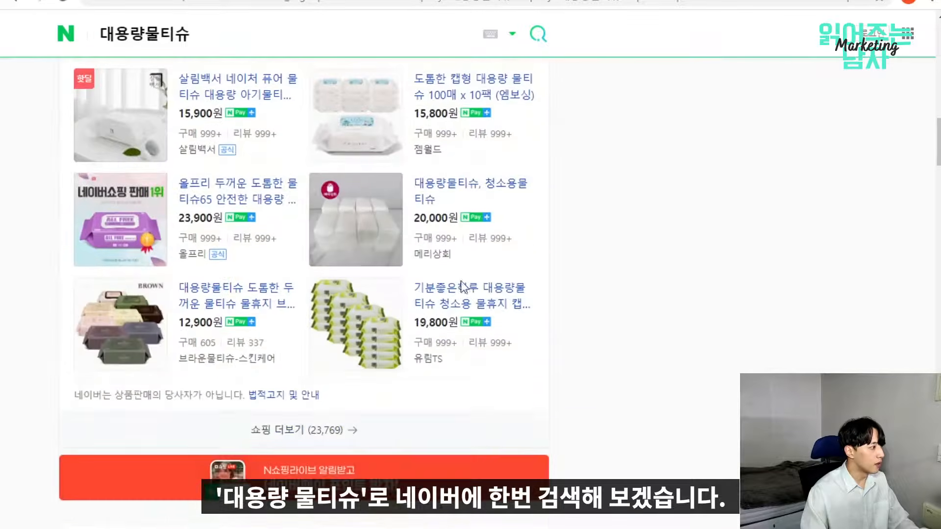
left_click(289, 436)
scroll(318, 414, "down", 15)
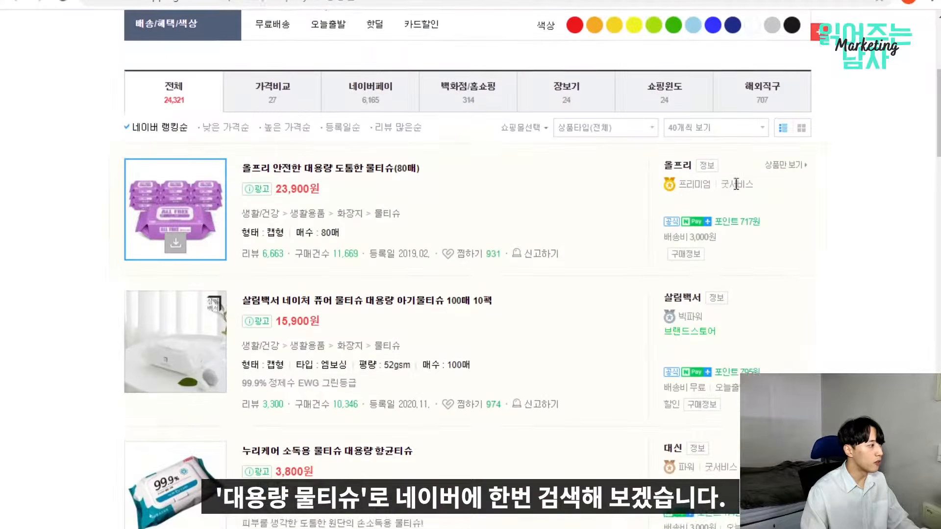
scroll(606, 127, "down", 3)
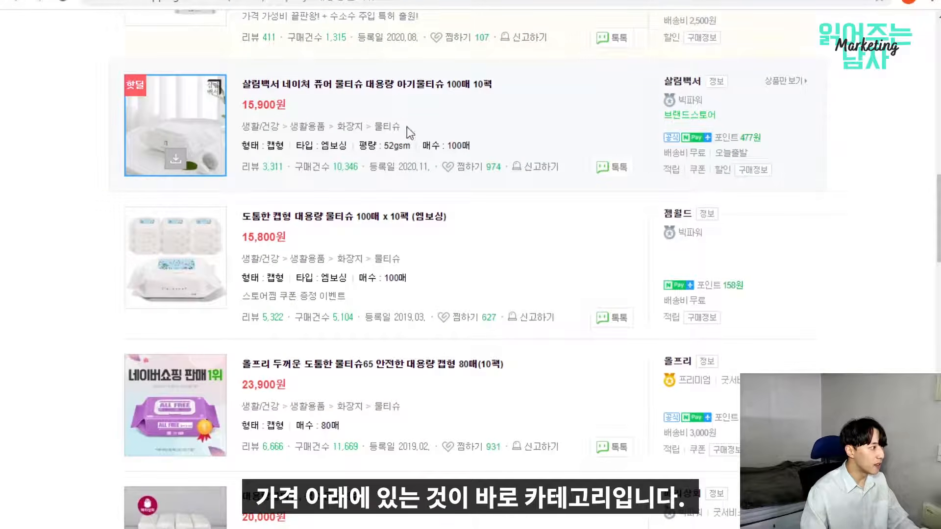
Compare the category paths shown beneath the prices of the top non-ad 대용량물티슈 products.
left_click_drag(401, 127, 258, 126)
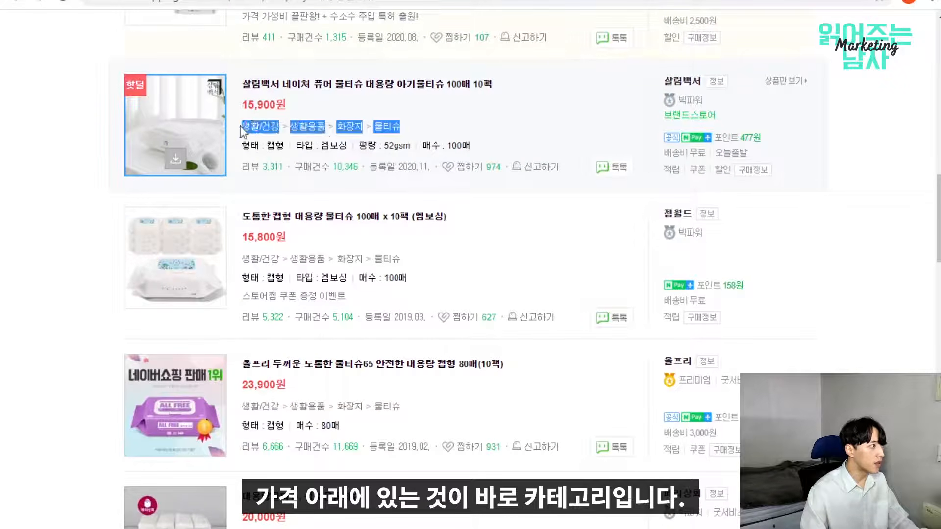
left_click(241, 126)
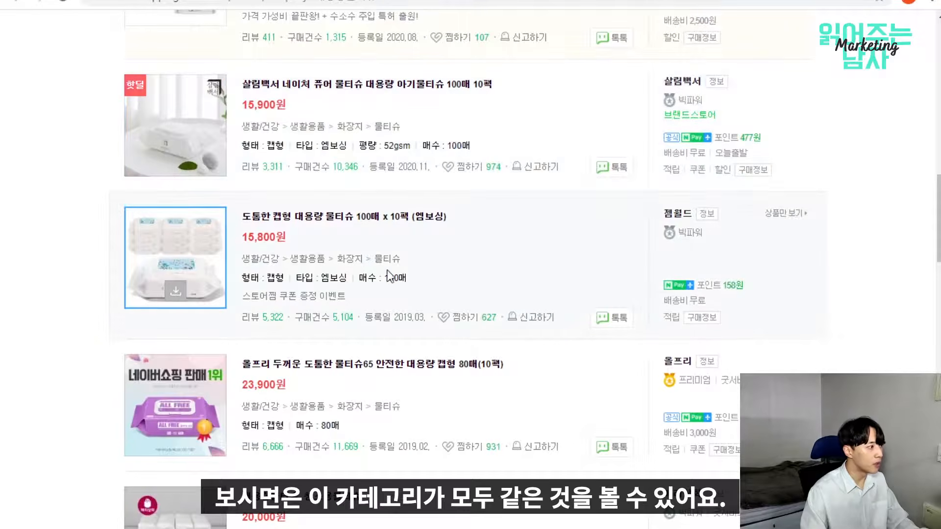
left_click_drag(401, 259, 251, 259)
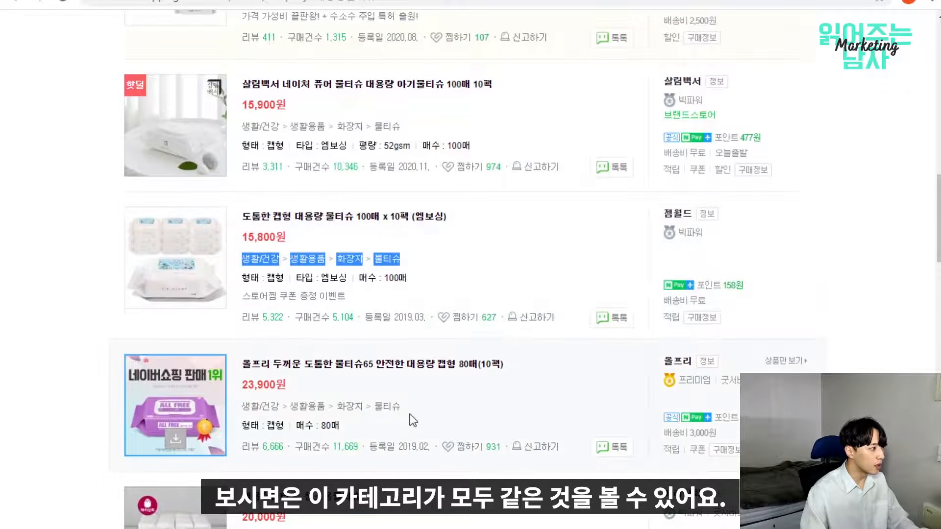
left_click_drag(402, 407, 242, 406)
scroll(396, 393, "down", 4)
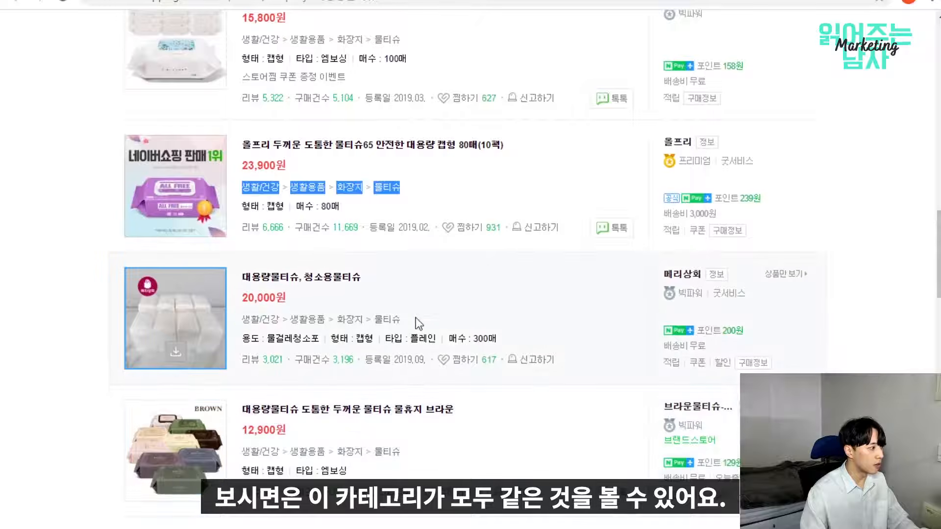
left_click_drag(241, 320, 401, 321)
scroll(373, 353, "down", 3)
left_click_drag(402, 380, 242, 379)
left_click(839, 289)
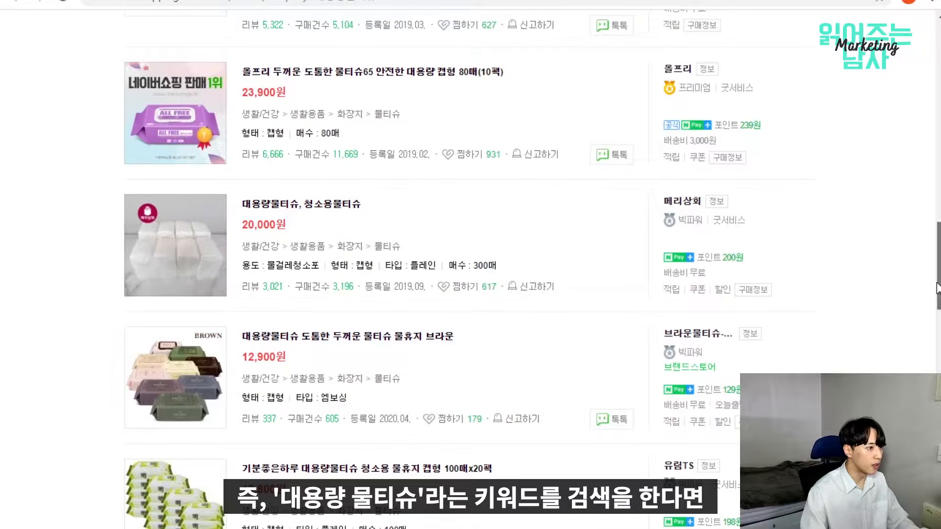
Recheck the shopping search keyword 대용량물티슈 against the category path of the first non-ad product and the listings below it.
scroll(783, 55, "up", 15)
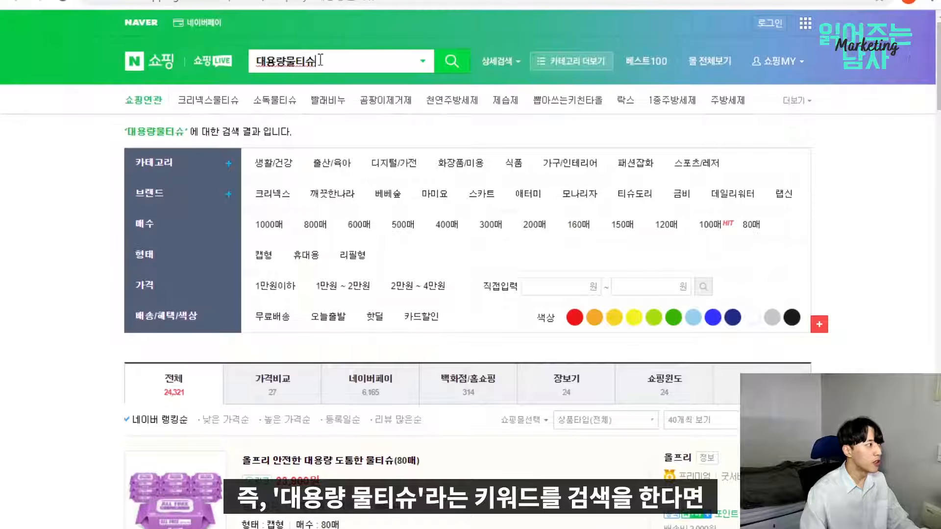
left_click_drag(321, 60, 255, 63)
left_click(290, 58)
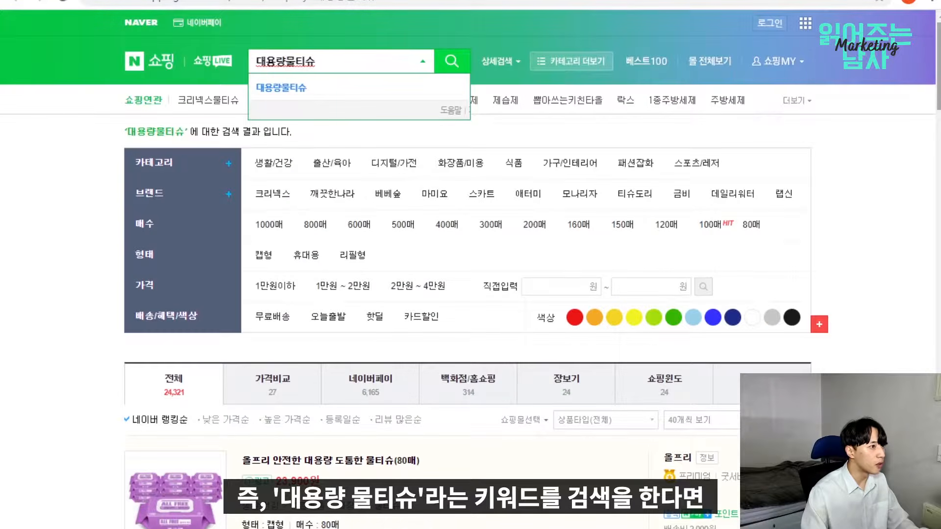
scroll(470, 265, "down", 15)
scroll(775, 206, "down", 2)
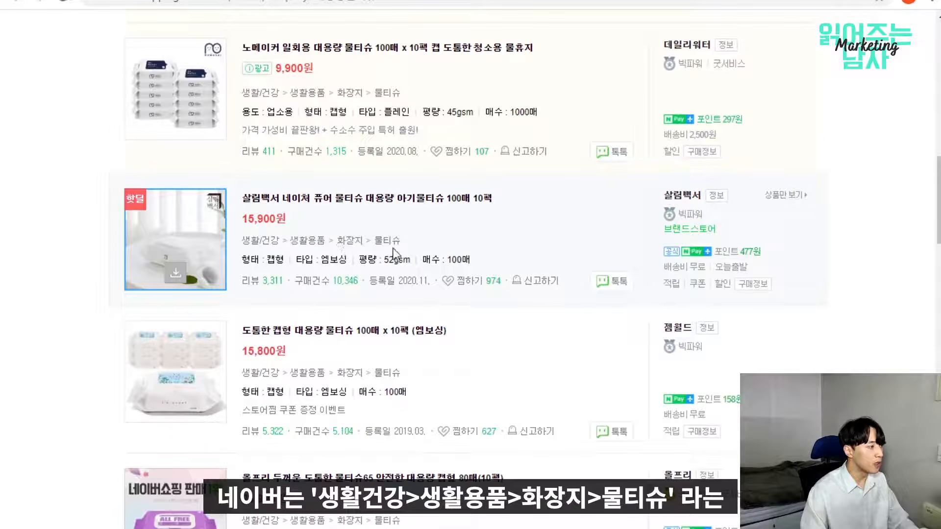
left_click_drag(402, 241, 244, 250)
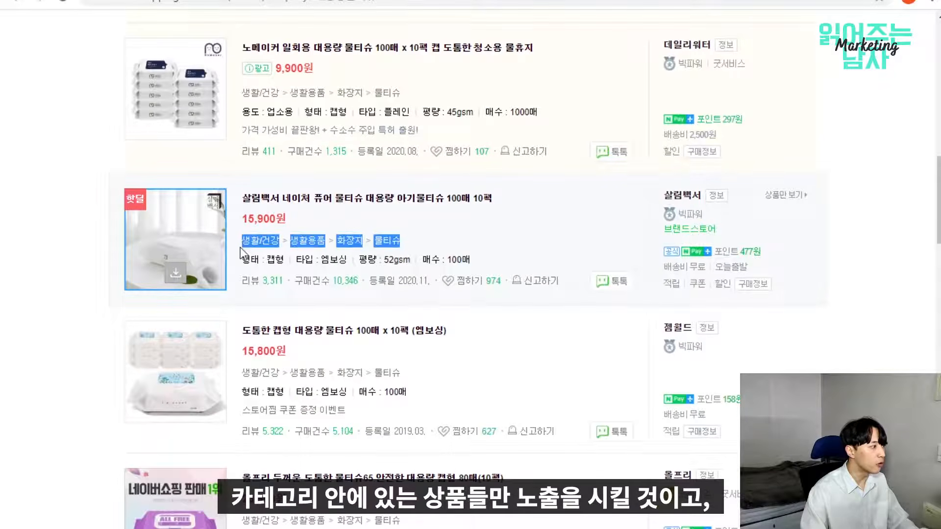
left_click(240, 253)
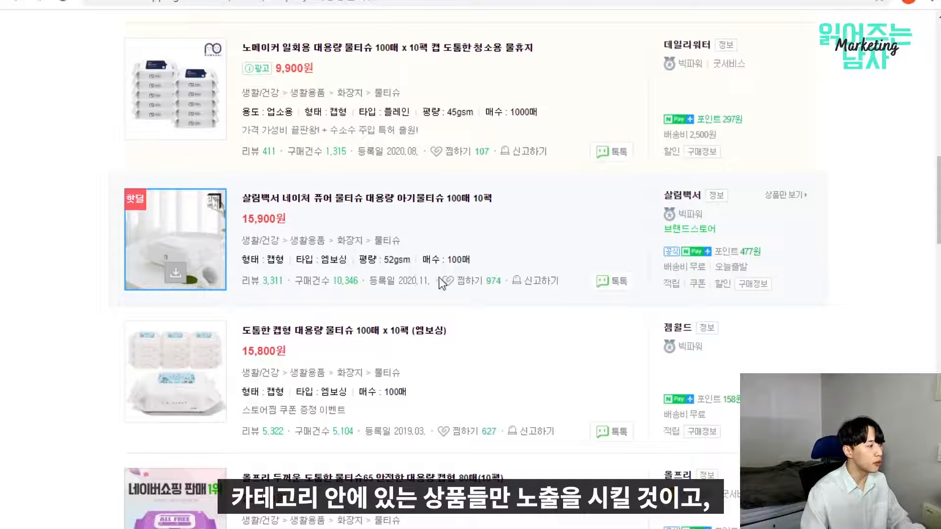
scroll(490, 289, "down", 3)
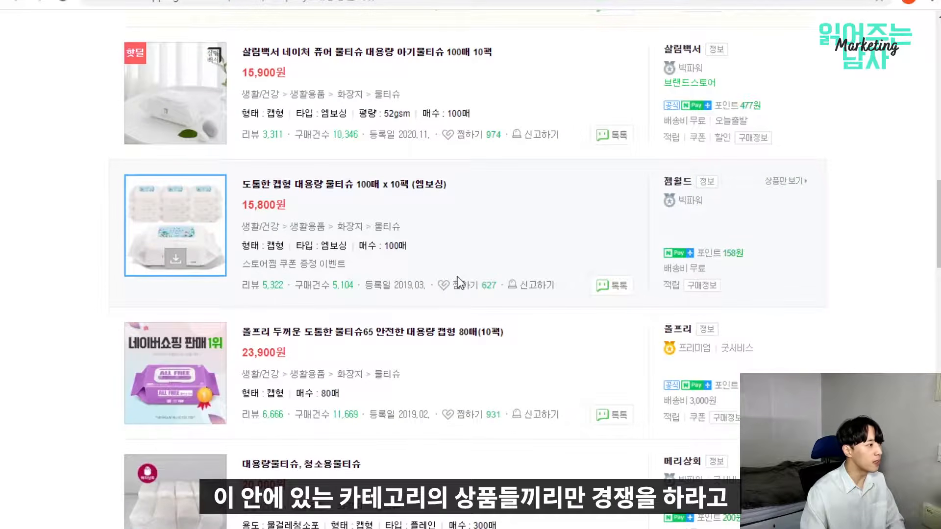
scroll(471, 294, "down", 4)
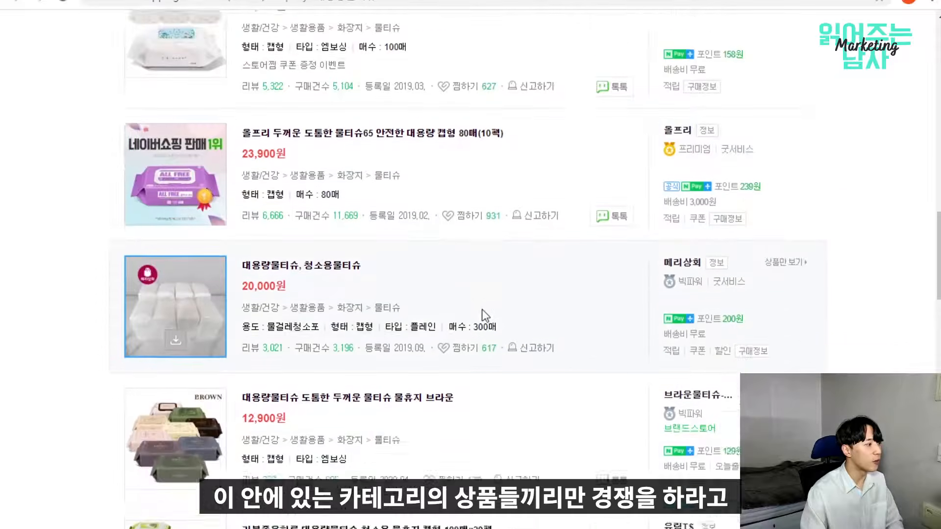
scroll(485, 316, "down", 2)
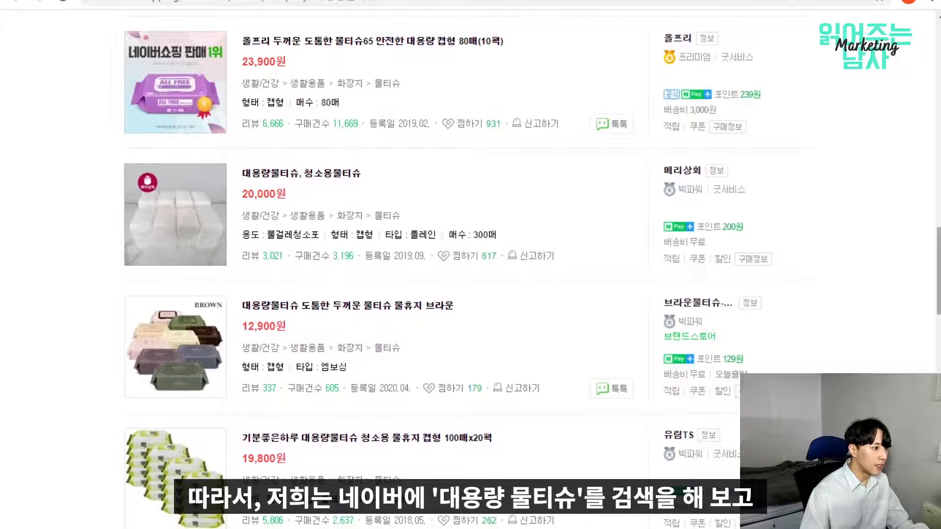
left_click_drag(939, 271, 936, 212)
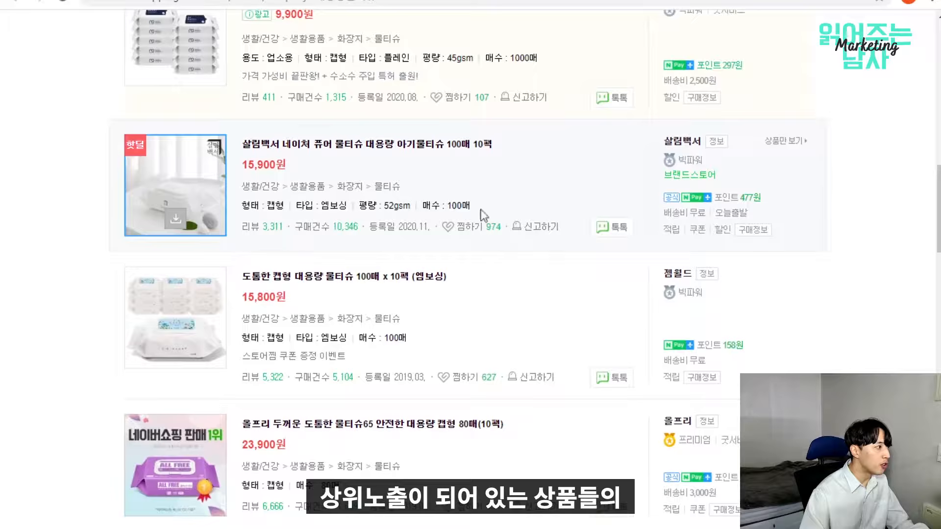
Check the category paths of the two highest-ranked non-ad 대용량물티슈 products for recording.
left_click_drag(408, 188, 234, 190)
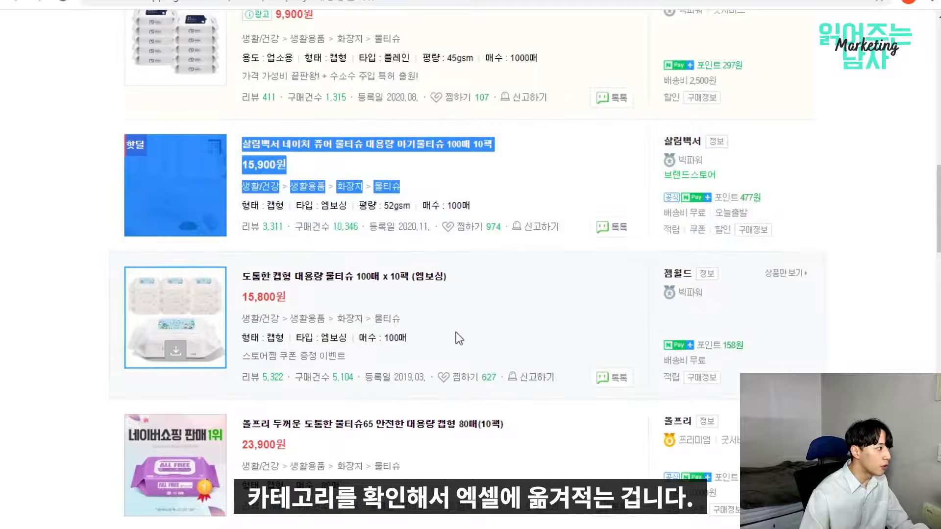
left_click(432, 323)
left_click_drag(430, 323, 243, 319)
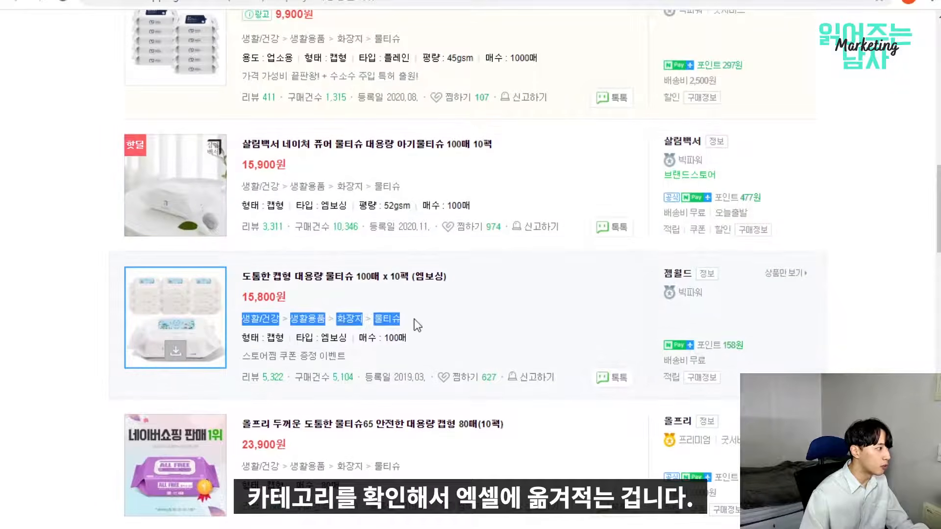
left_click_drag(404, 187, 237, 189)
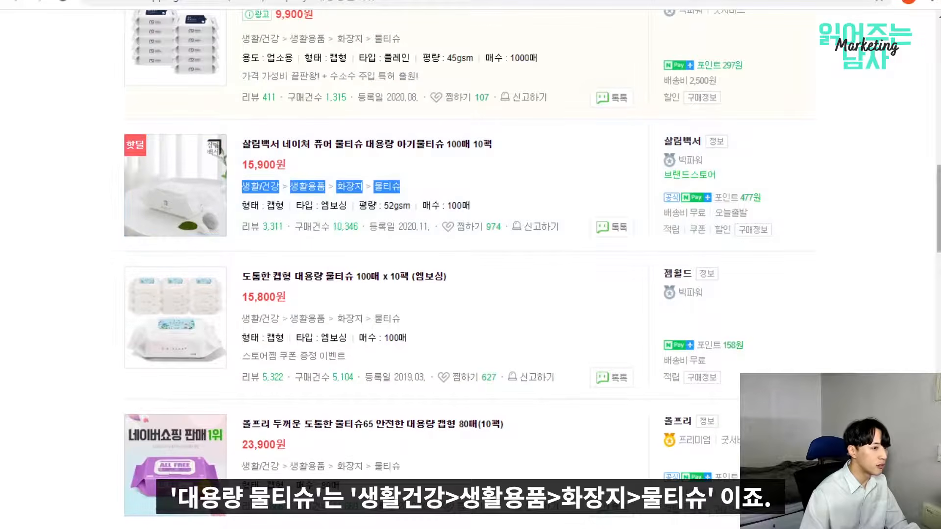
Switch to Excel, enter 생활/건강>생활용품>화장지>물티슈 as the 대용량물티슈 category in E5, and fit column E to its contents.
key("alt+Tab")
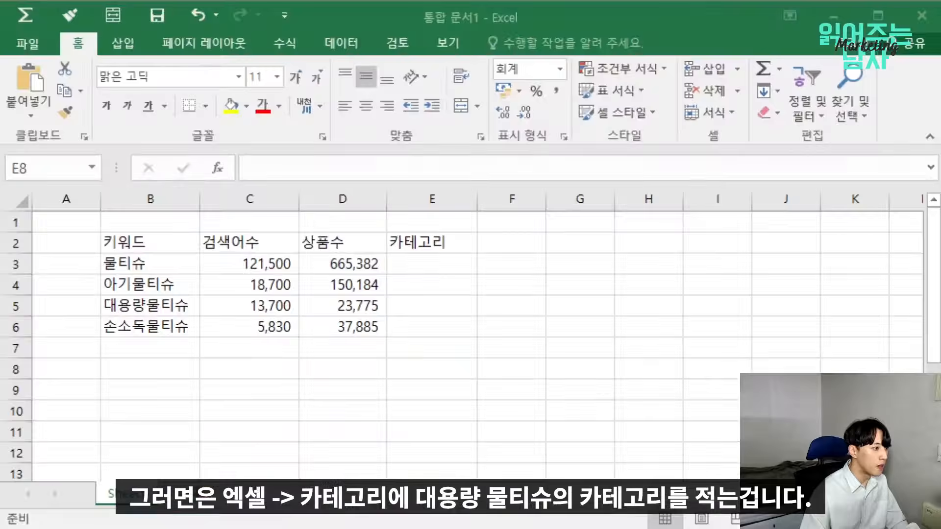
left_click(442, 268)
left_click(432, 308)
type("생활/건강생활용품화장지물티슈")
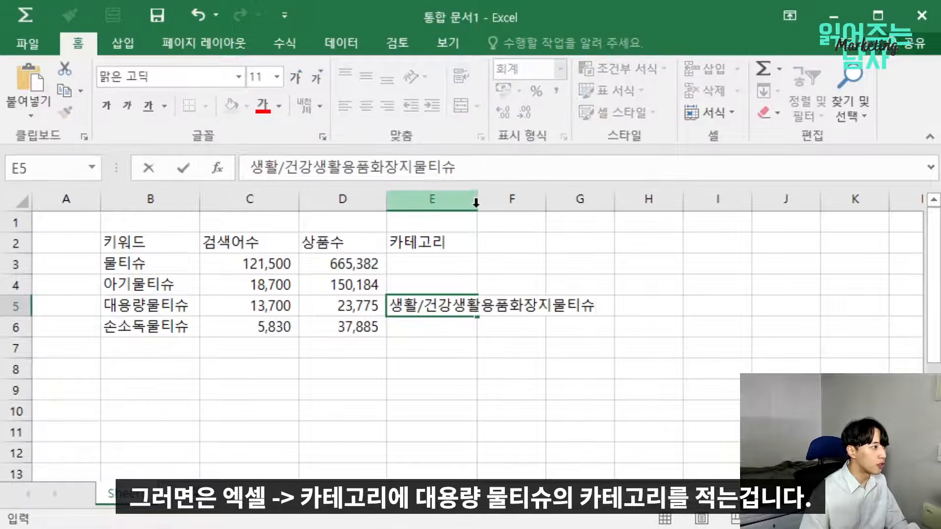
left_click_drag(475, 205, 502, 216)
left_click(443, 309)
left_click(485, 289)
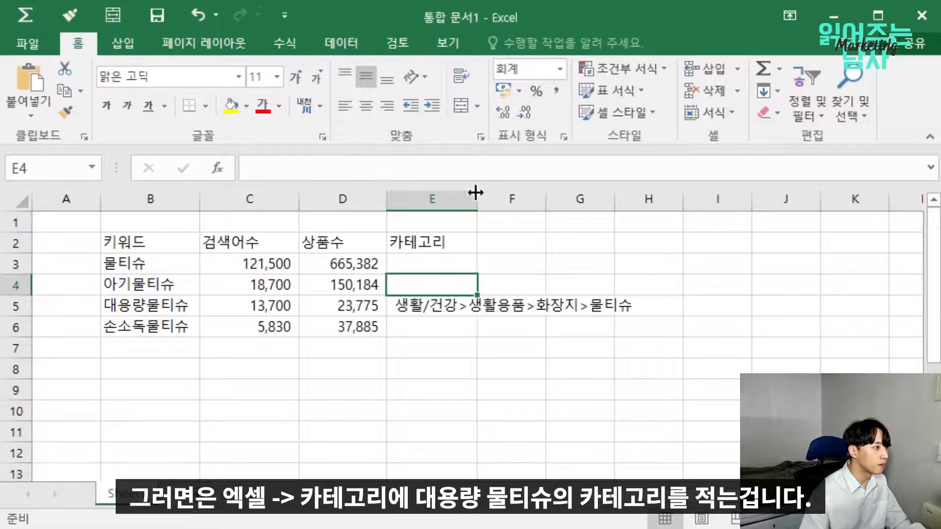
double_click(477, 199)
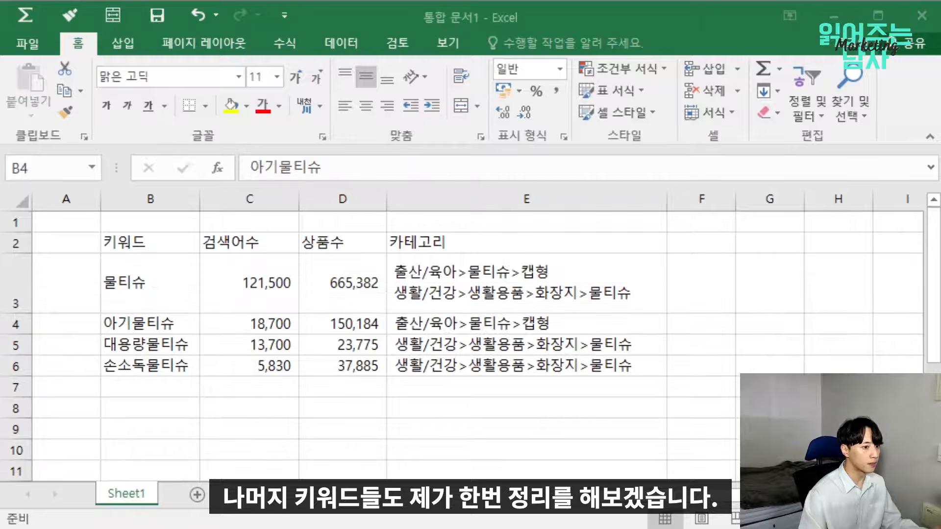
Compare the keywords in B4:B6 with their categories in E4:E6, focusing on the 대용량물티슈 category in E5.
left_click(297, 394)
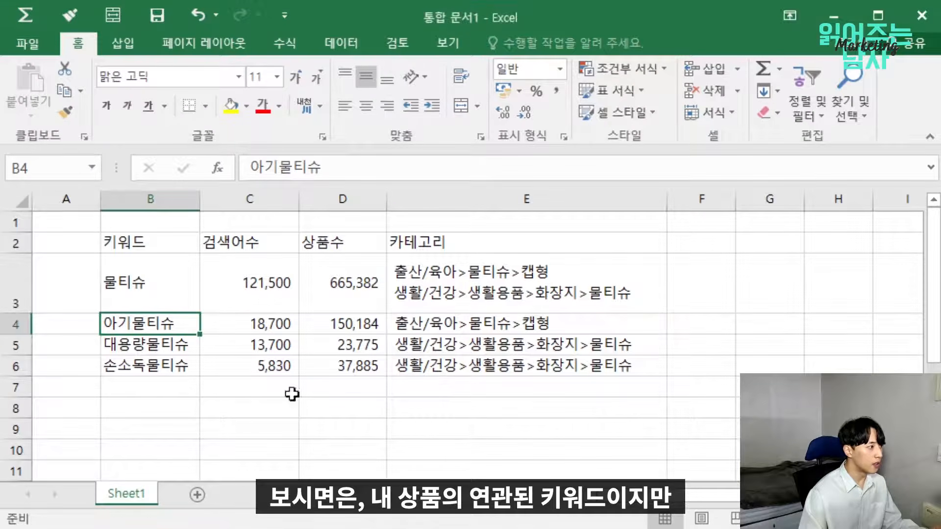
left_click_drag(174, 337, 178, 361)
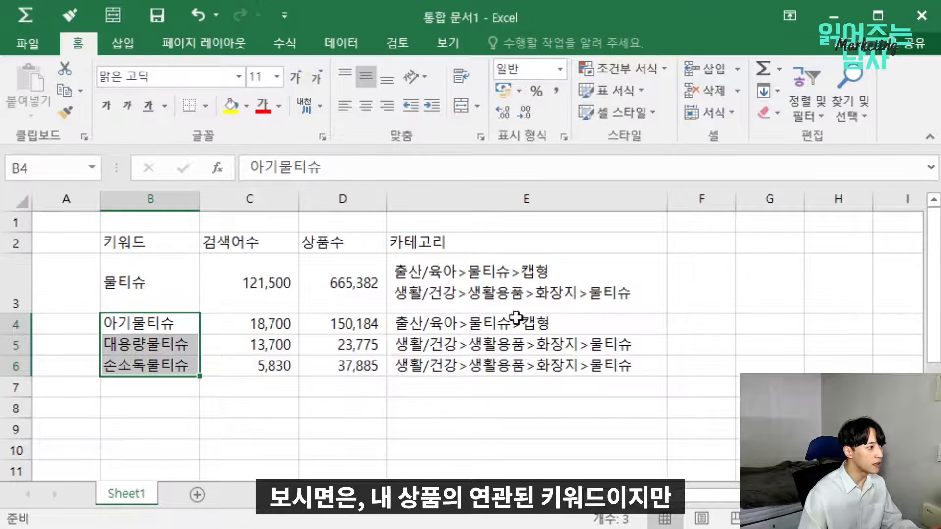
left_click_drag(514, 326, 525, 365)
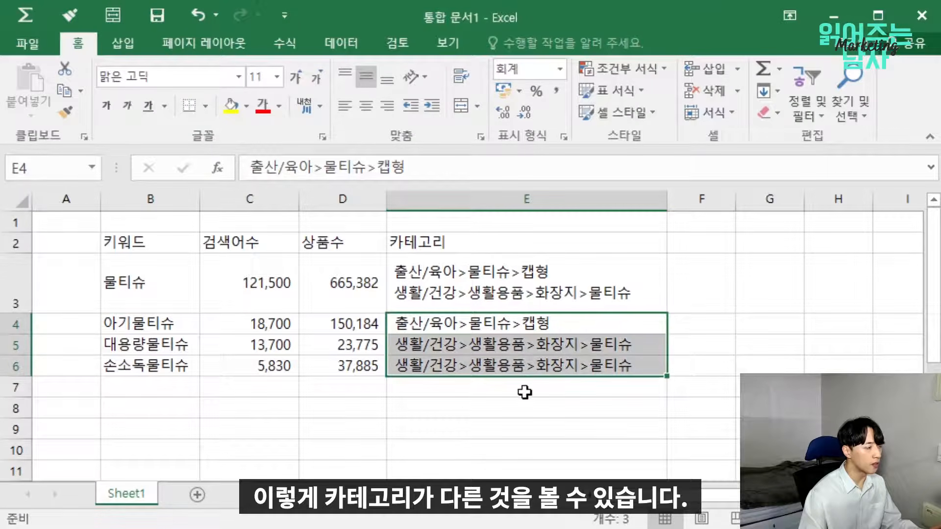
left_click(525, 392)
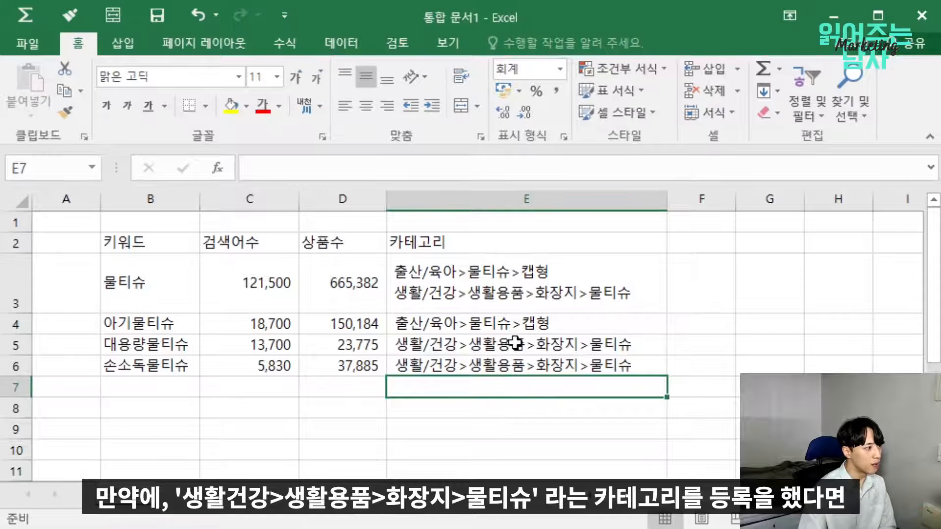
left_click_drag(414, 350, 627, 351)
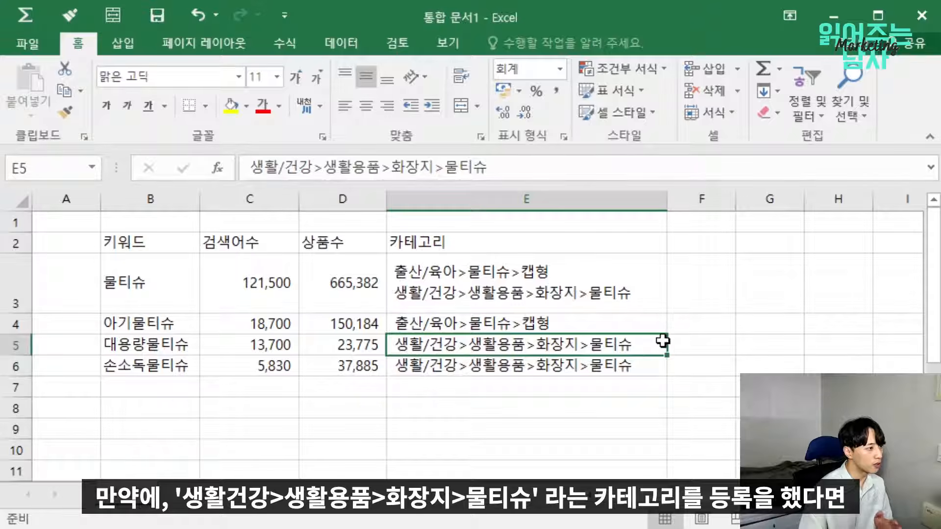
Compare the keywords 아기물티슈, 대용량물티슈 and 손소독물티슈 in B4:B6 with the single category recorded for each in E4:E6.
left_click_drag(147, 322, 465, 330)
left_click(465, 330)
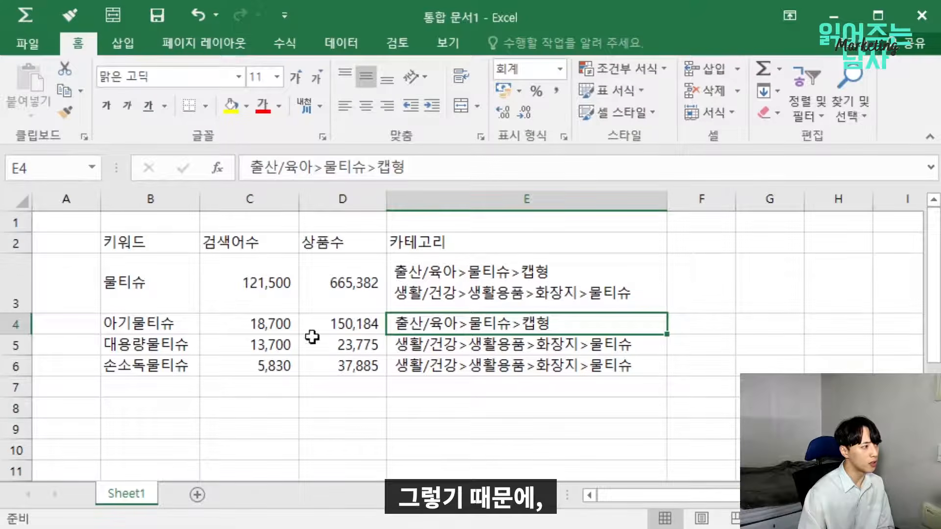
left_click(435, 349)
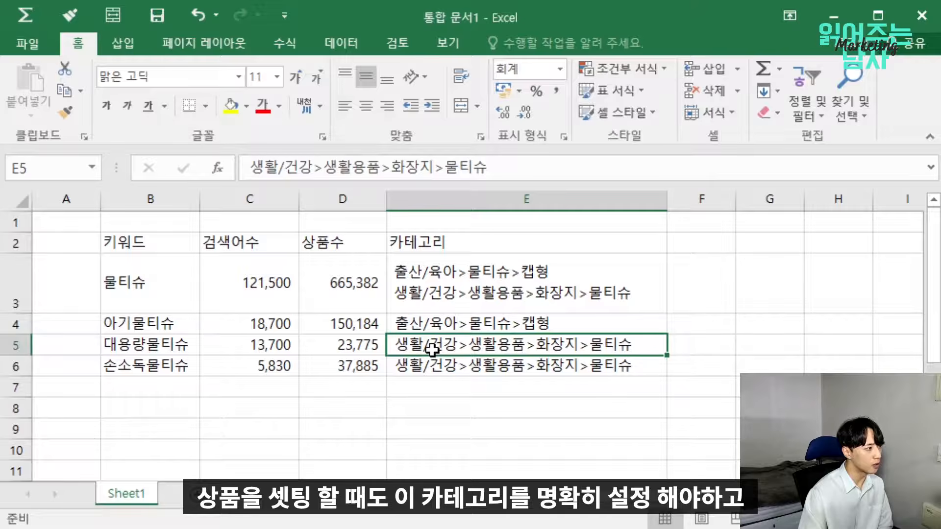
left_click(180, 350)
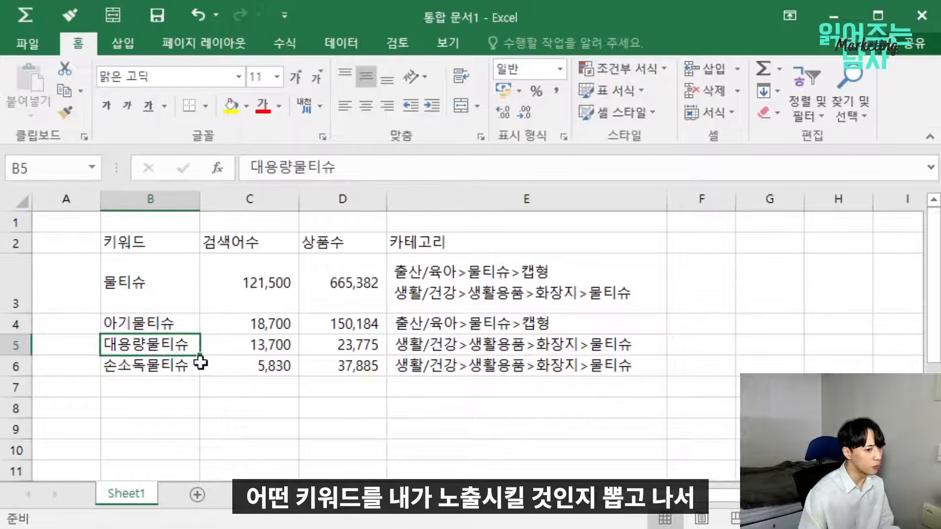
left_click_drag(485, 345, 491, 383)
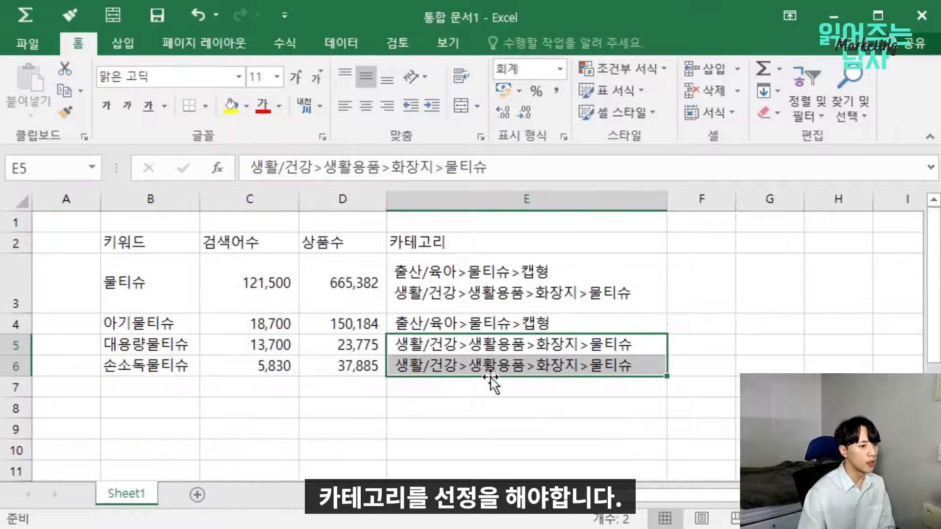
left_click(492, 385)
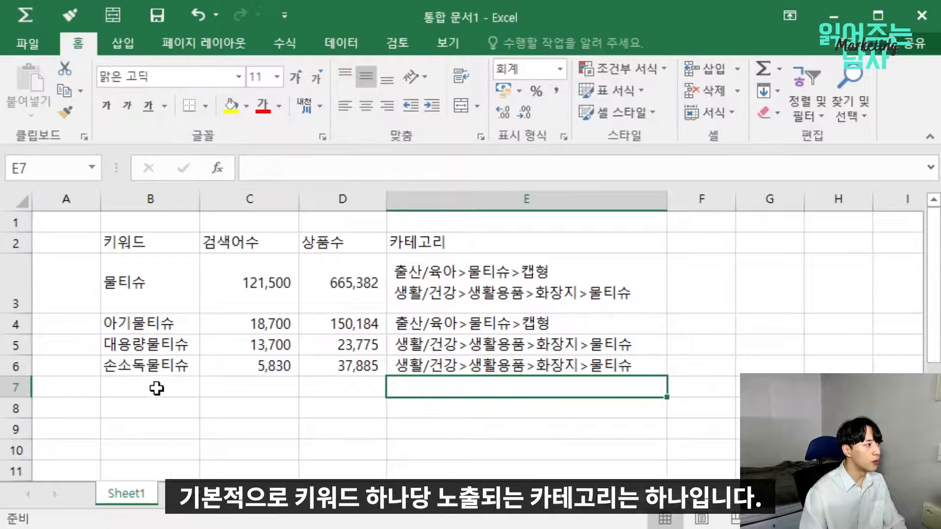
left_click(165, 370)
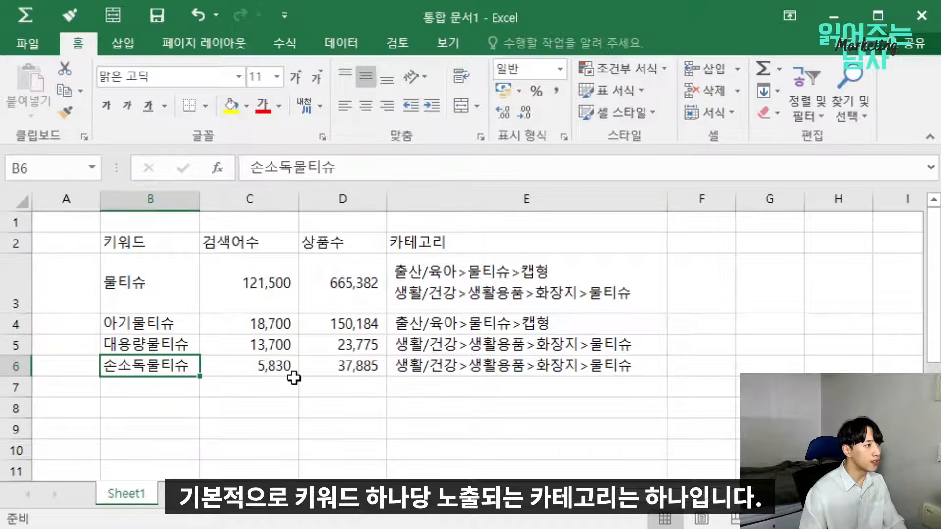
left_click(462, 365)
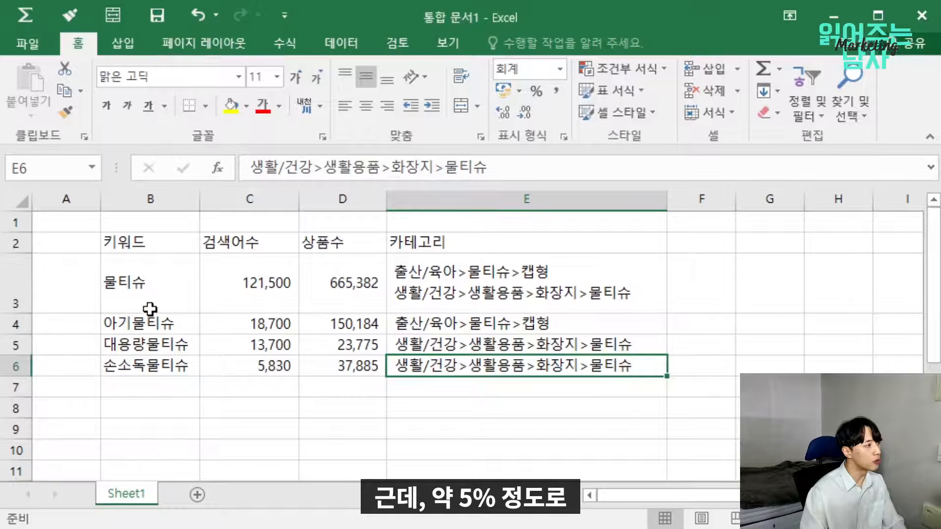
Compare the two categories of the keyword 물티슈 in E3 with the single category of 손소독물티슈 in E6.
left_click(142, 297)
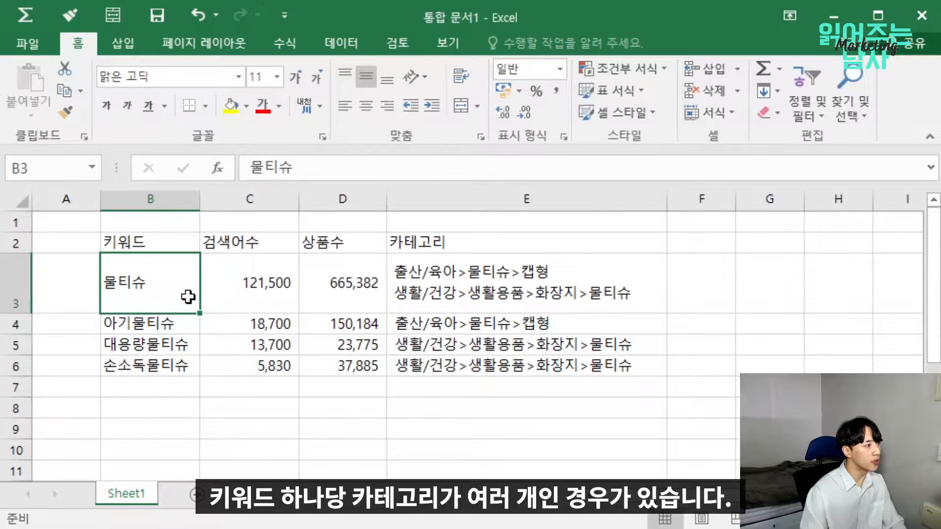
left_click(568, 278)
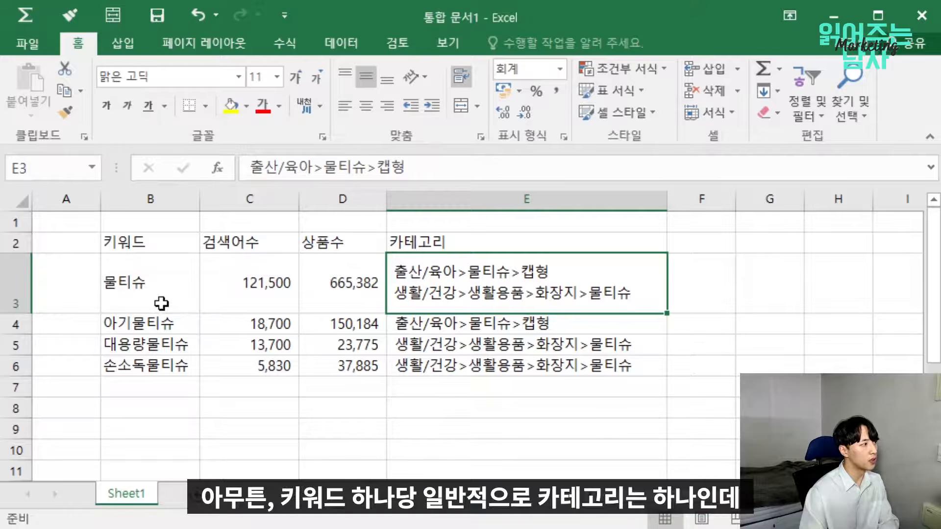
left_click(158, 359)
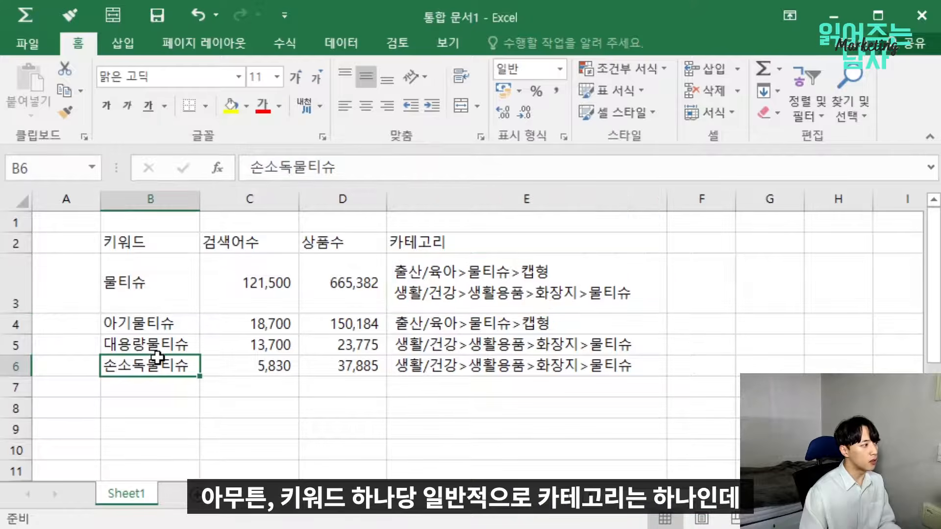
left_click(443, 365)
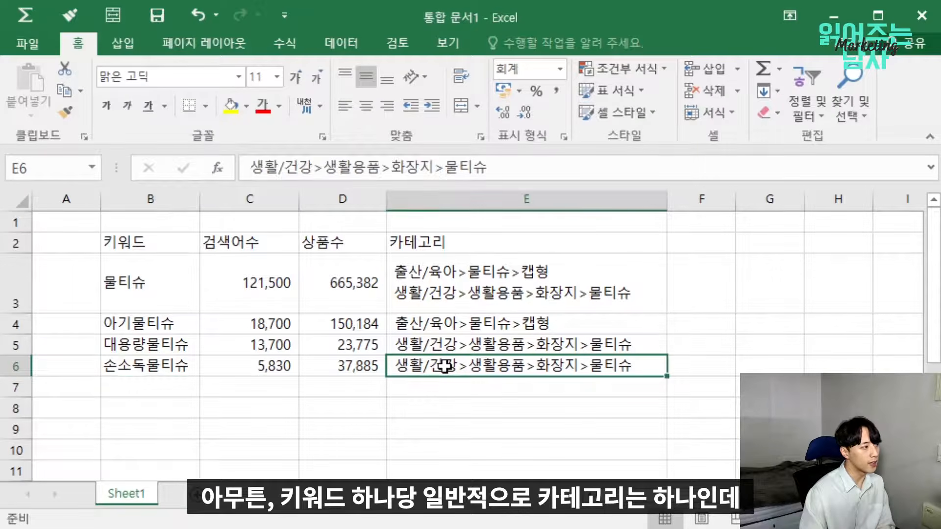
left_click(193, 298)
left_click(449, 294)
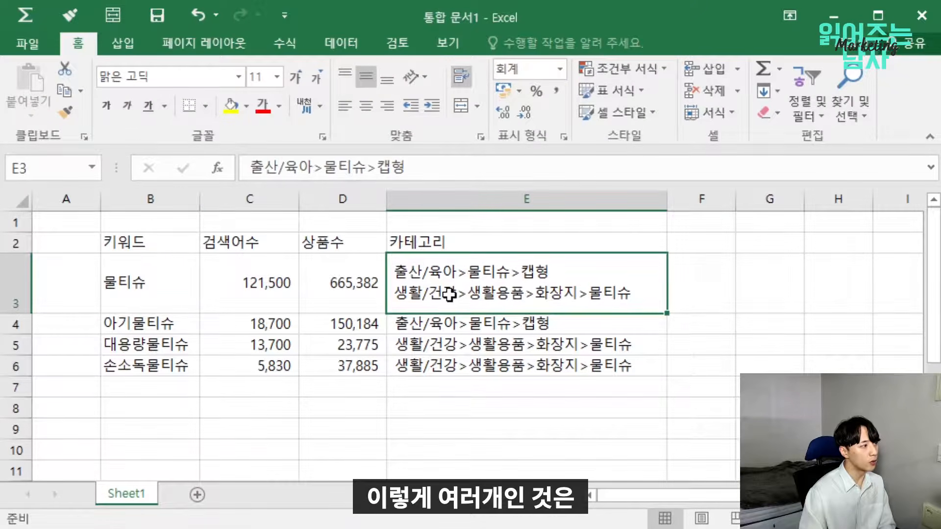
double_click(171, 298)
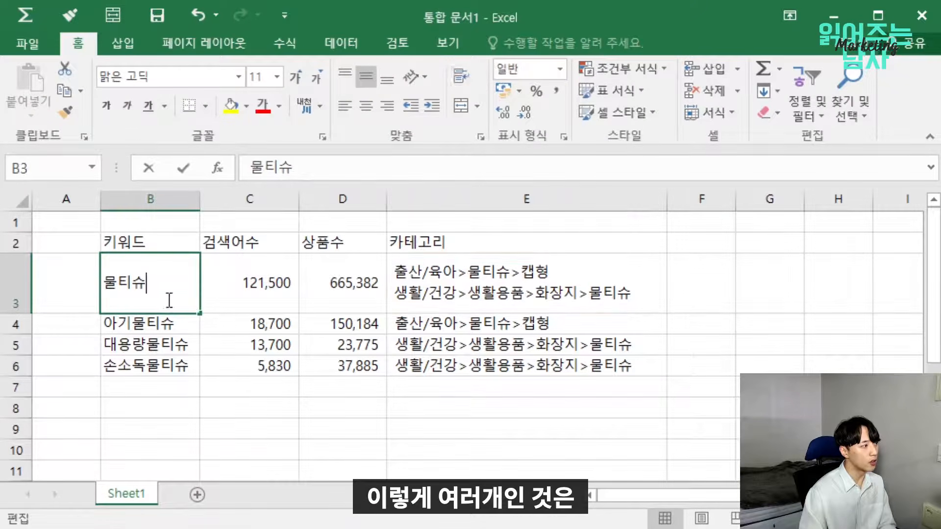
double_click(578, 283)
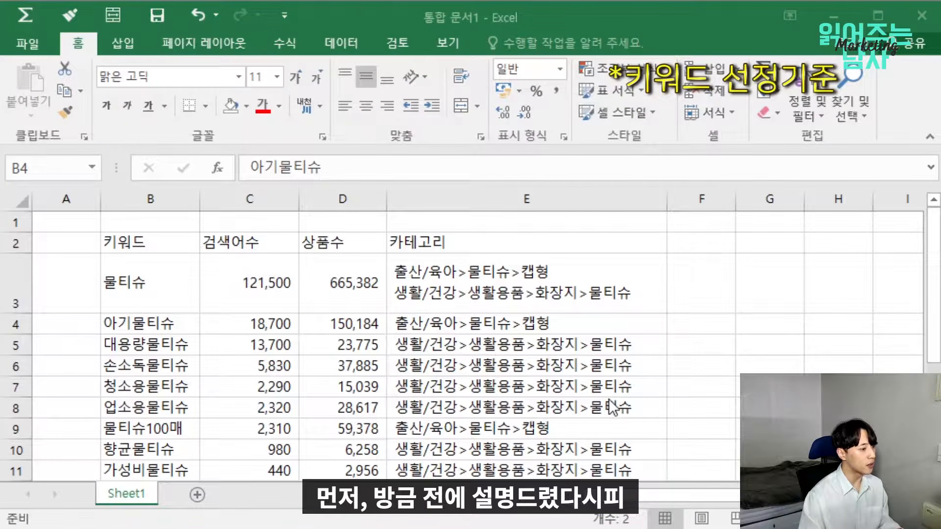
Compare the 아기물티슈 and 대용량물티슈 rows in B4:E5, focusing on their categories in E4 and E5.
key("shift+Down")
left_click_drag(534, 326, 157, 351)
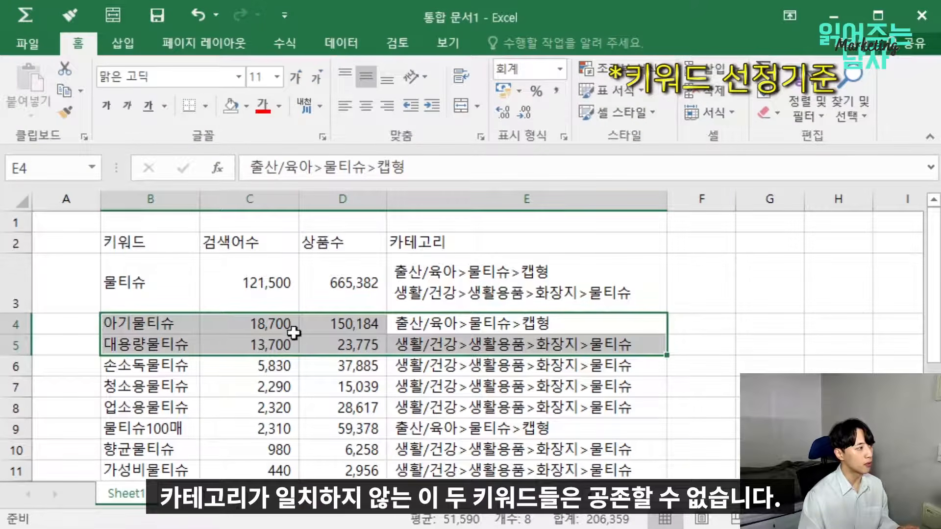
left_click(474, 323)
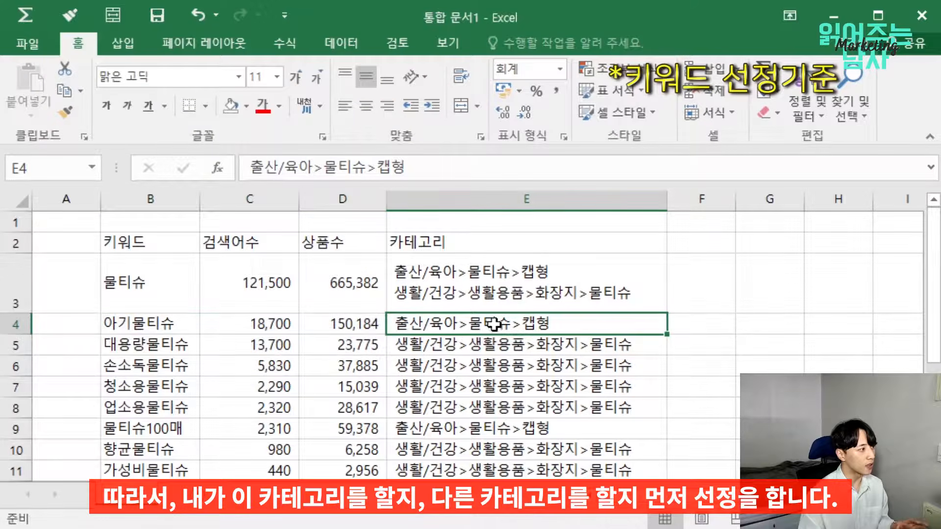
left_click(515, 349)
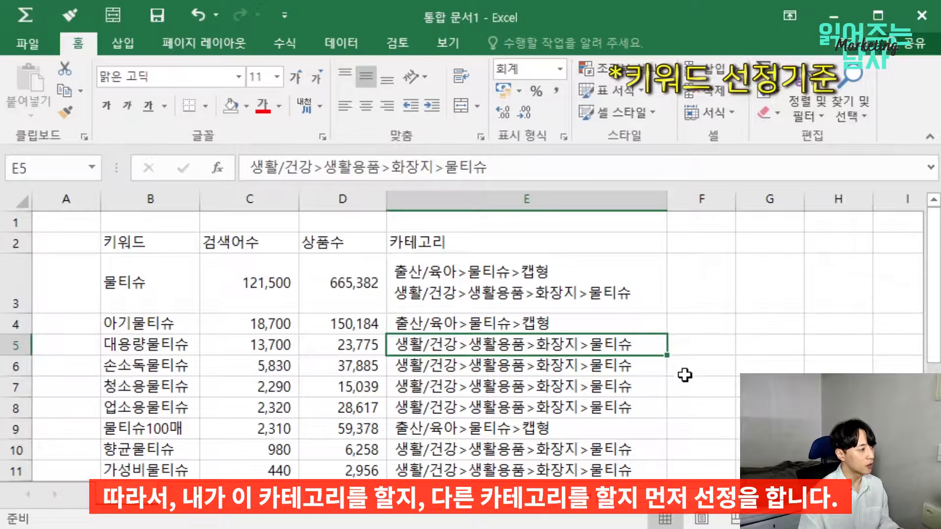
Clear the 물티슈20팩, 물티슈100매 and 아기물티슈 entries in columns B to E, whose category is 출산/육아>물티슈>캡형.
scroll(685, 375, "down", 2)
scroll(668, 368, "up", 1)
left_click(555, 354)
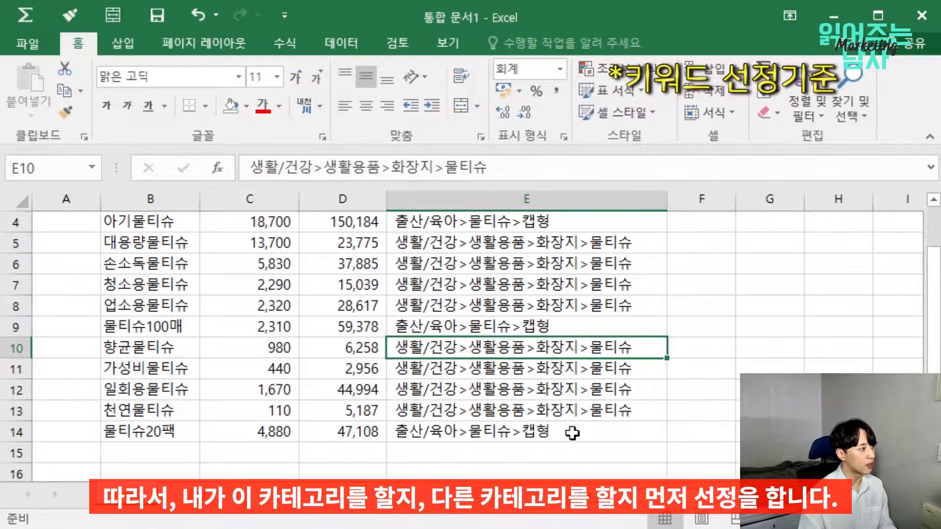
left_click_drag(573, 433, 174, 436)
key("Delete")
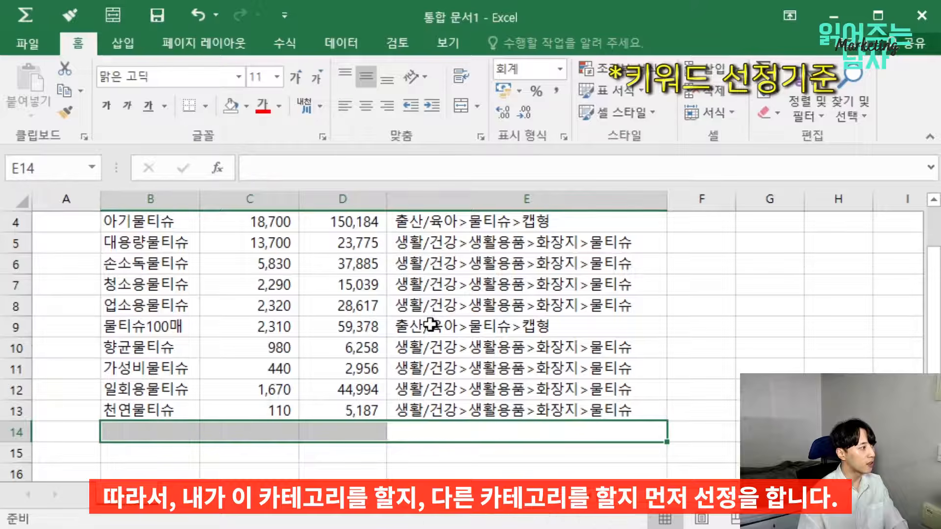
left_click_drag(431, 324, 196, 330)
key("Delete")
scroll(431, 336, "up", 1)
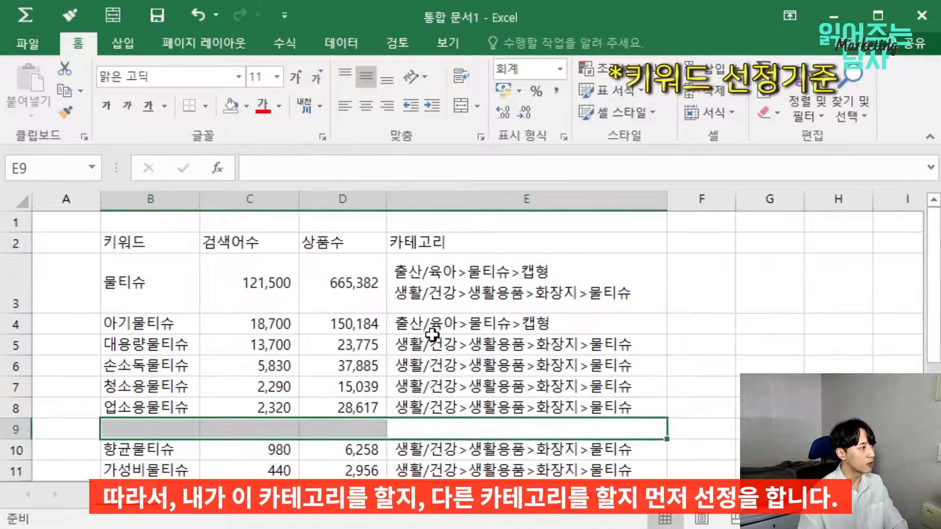
left_click_drag(432, 326, 169, 329)
key("Delete")
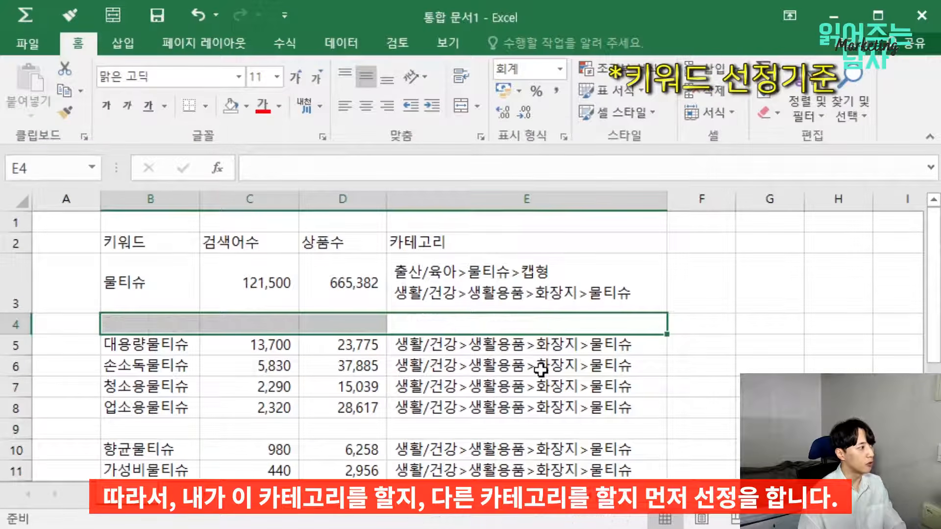
key("ctrl+z")
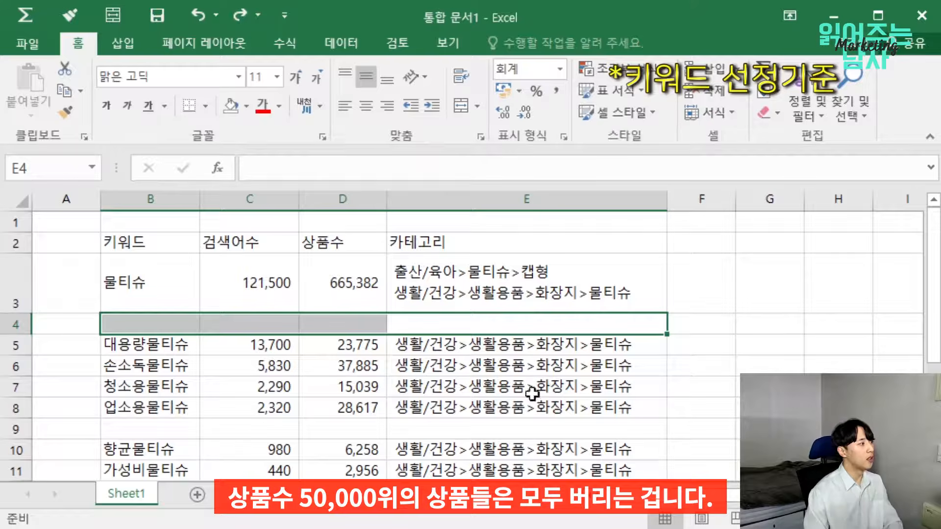
Clear the 물티슈 entry in B3:E3, whose product count exceeds the 50,000 limit.
left_click(169, 296)
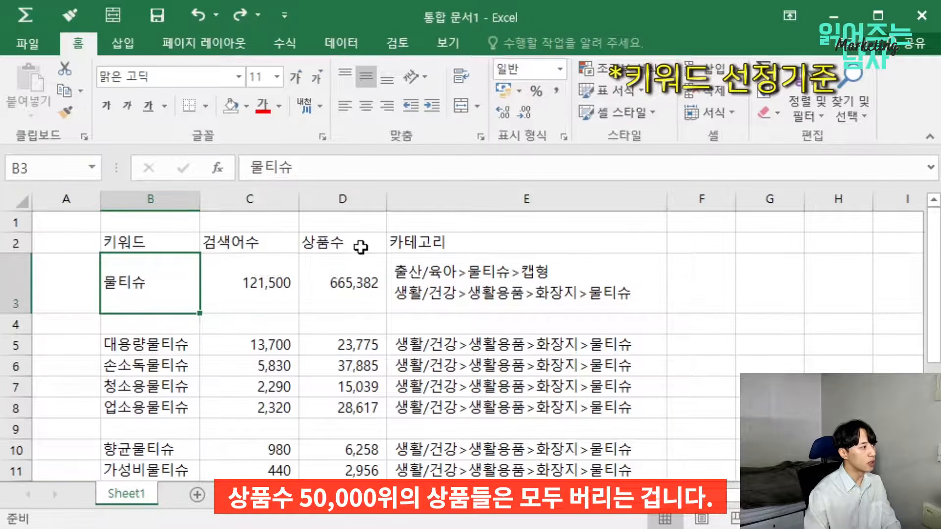
left_click(363, 272)
left_click(521, 298)
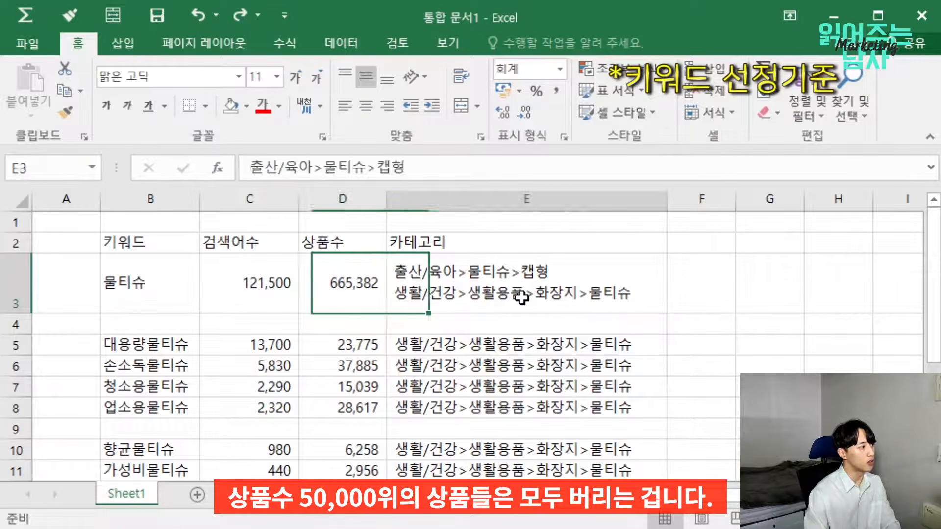
left_click_drag(521, 297, 143, 305)
key("Delete")
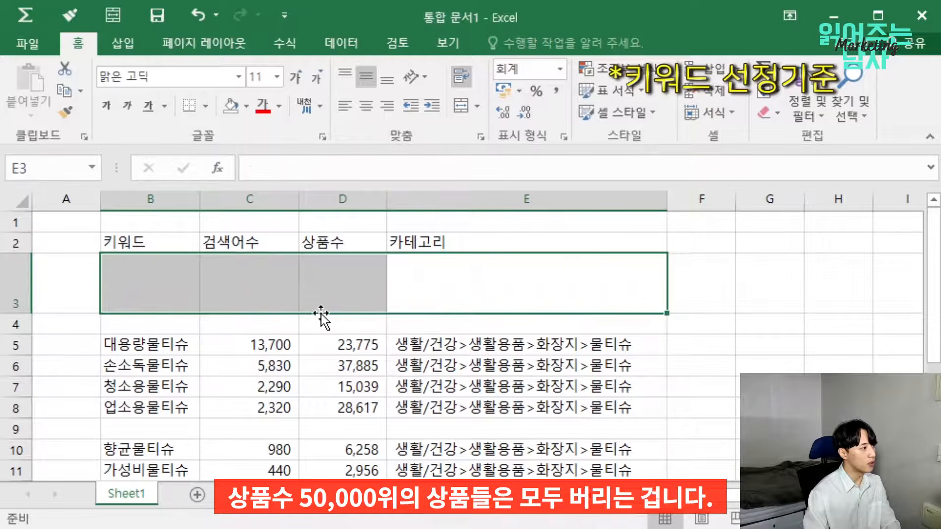
scroll(321, 318, "down", 1)
scroll(408, 343, "up", 1)
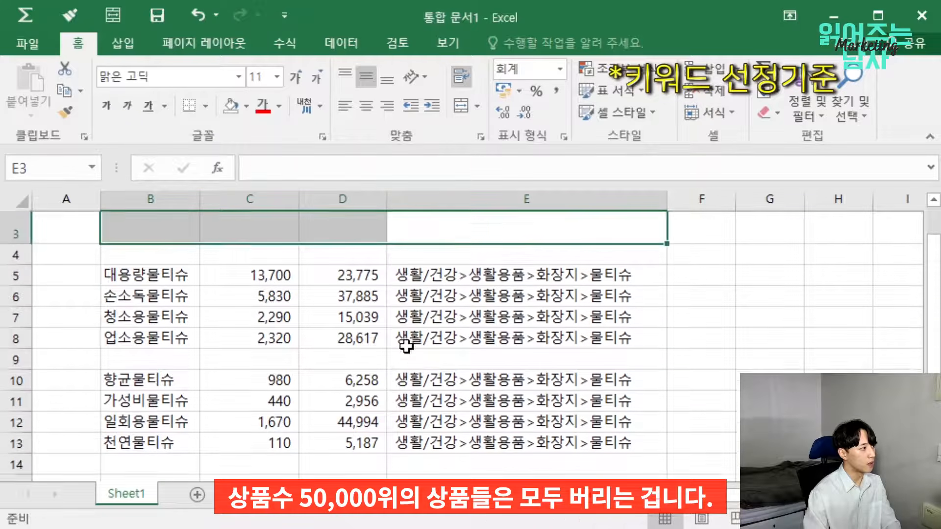
key("Return")
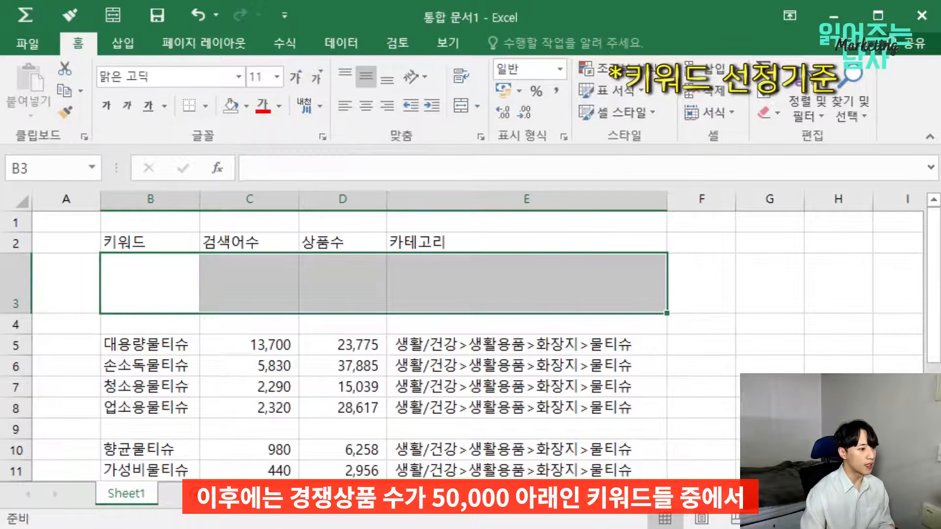
Examine the search counts in column C for the remaining keywords from 대용량물티슈 to 천연물티슈 to judge which to keep.
left_click_drag(259, 345, 274, 445)
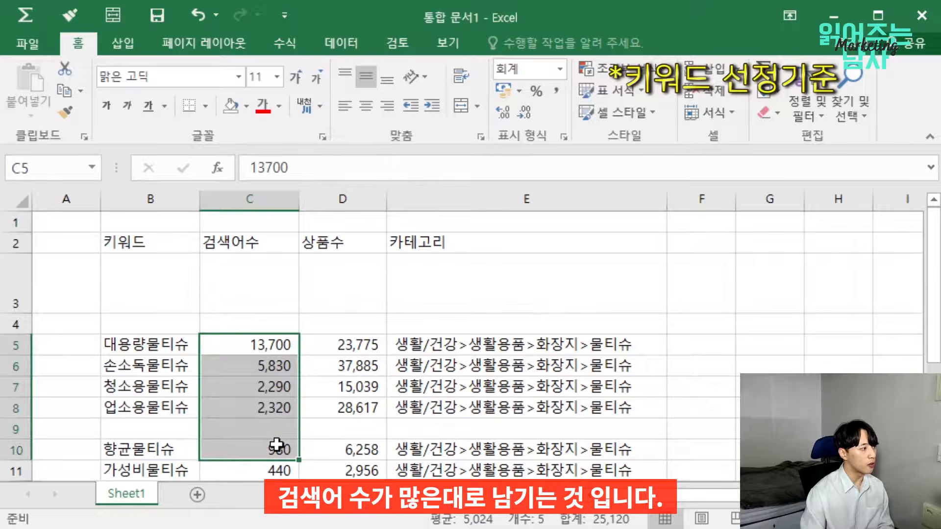
scroll(273, 446, "down", 1)
scroll(185, 384, "up", 1)
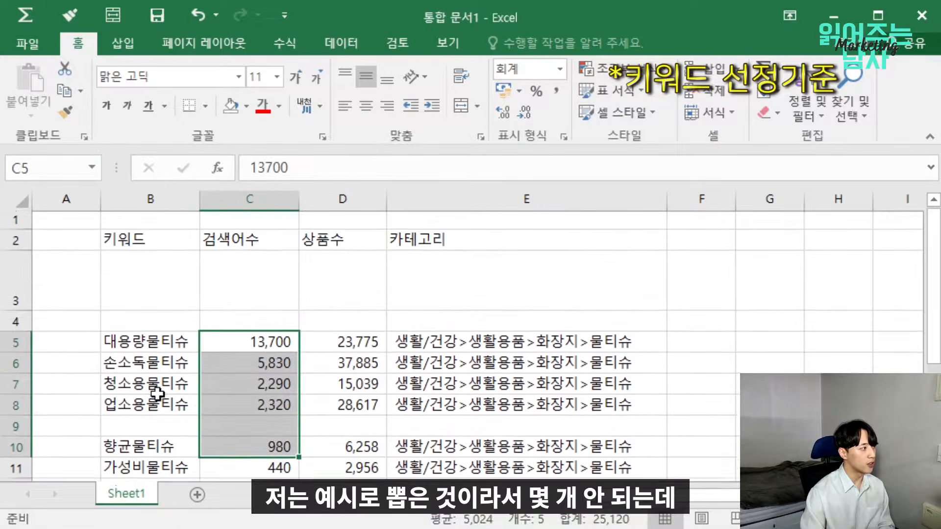
left_click_drag(126, 343, 182, 417)
scroll(145, 345, "down", 1)
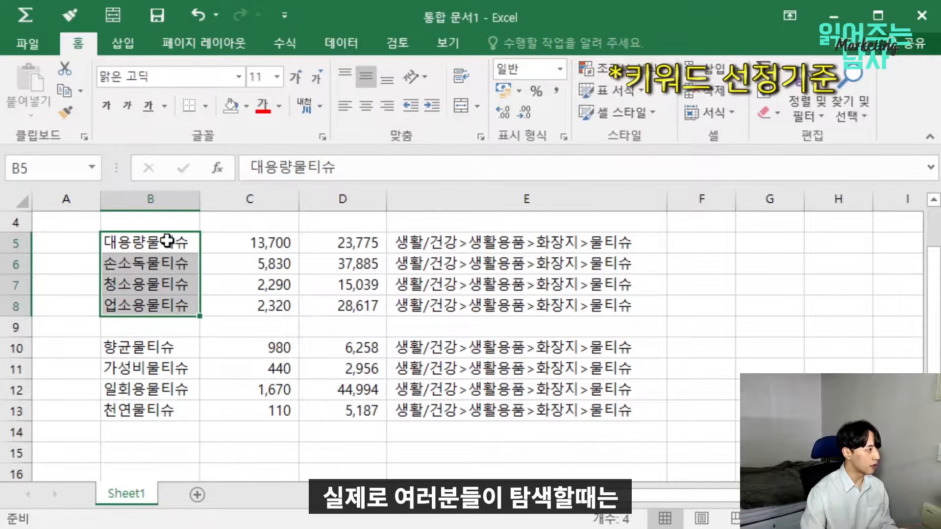
left_click_drag(168, 242, 205, 411)
scroll(245, 417, "up", 2)
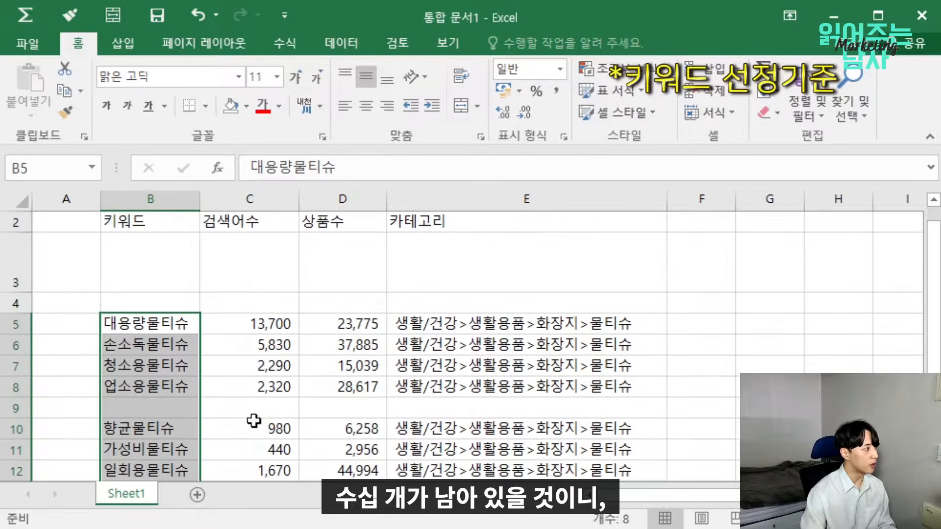
left_click_drag(265, 336, 271, 472)
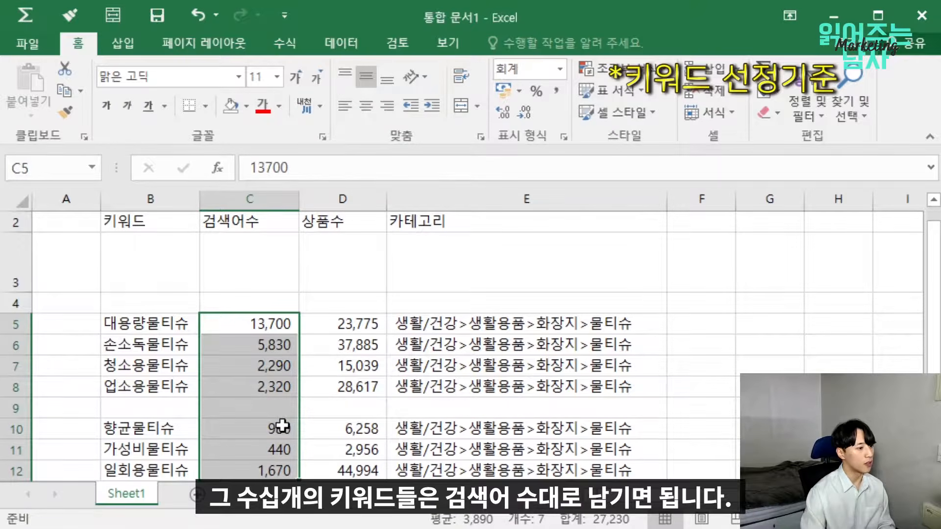
scroll(282, 433, "down", 1)
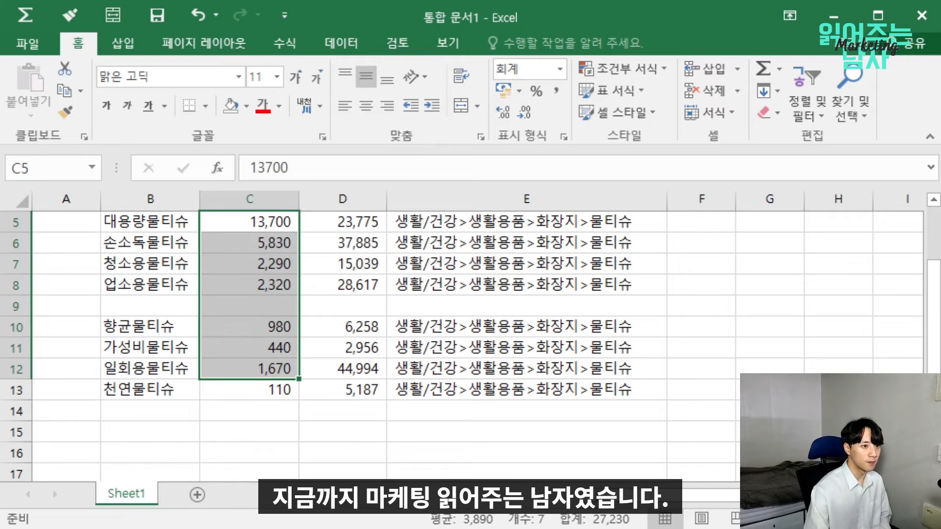
left_click(249, 221)
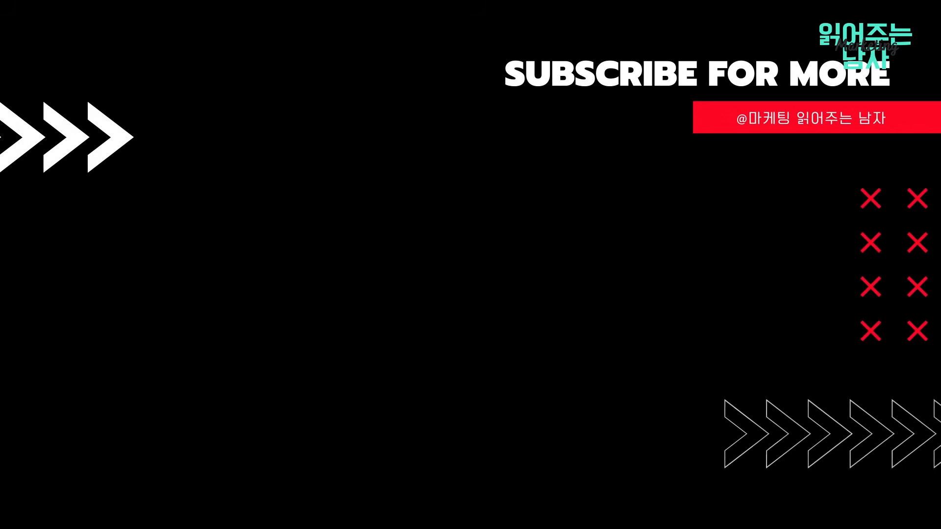